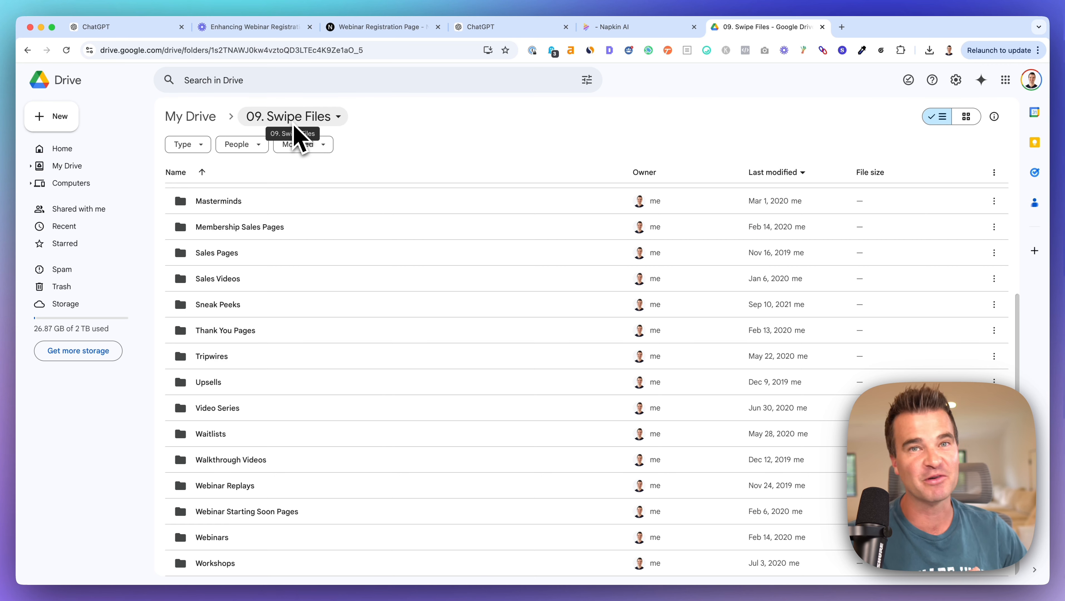
Step: Open the Webinars folder inside the 09. Swipe Files folder
{"action": "left_click", "coordinate": [219, 542]}
{"action": "double_click", "coordinate": [388, 511]}
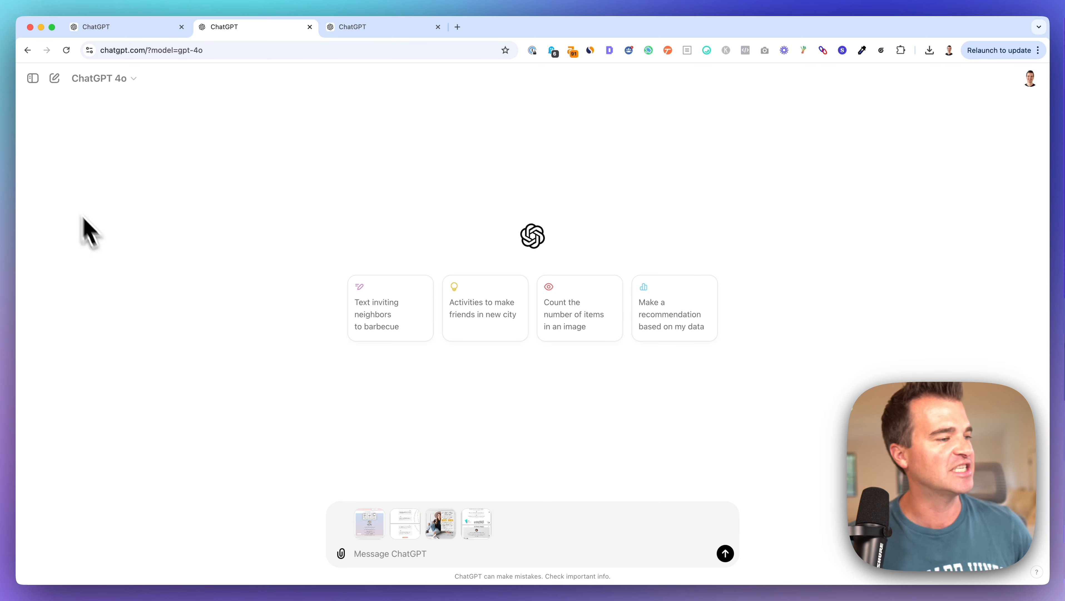
Step: Paste the improved prompt into the ChatGPT message with the four page images, and remove its introductory line and the dashes below it
{"action": "left_click", "coordinate": [384, 559]}
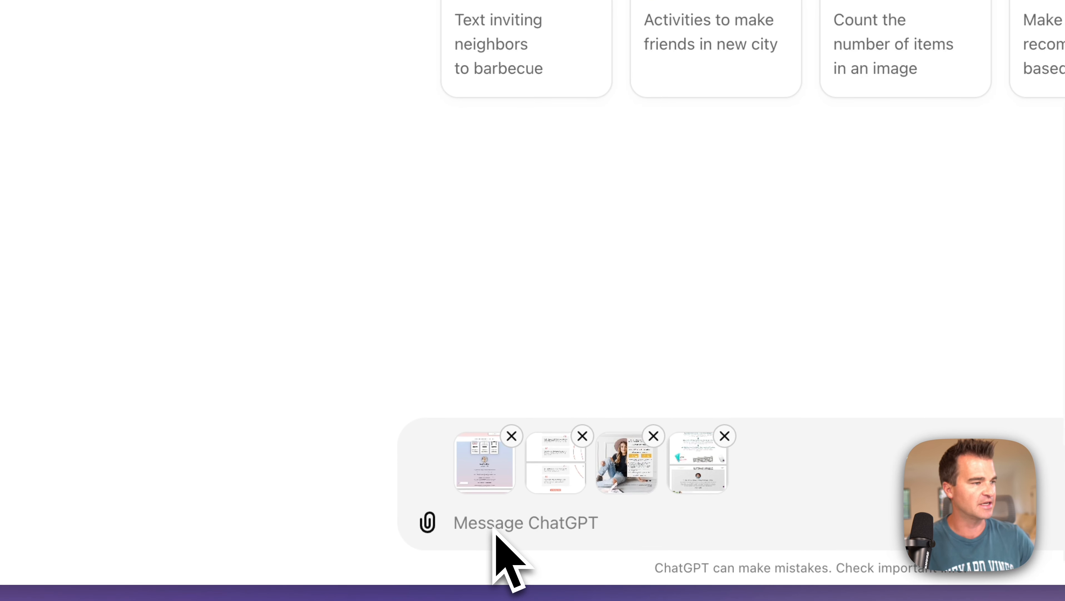
{"action": "key", "text": "ctrl+v"}
{"action": "left_click", "coordinate": [490, 360]}
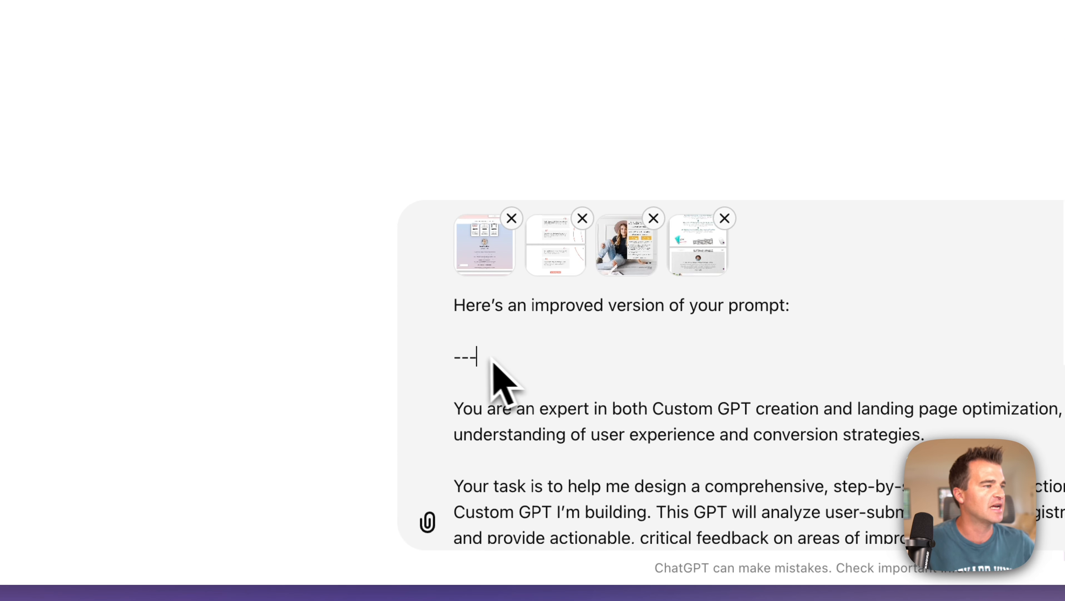
{"action": "key", "text": "super+shift+Up"}
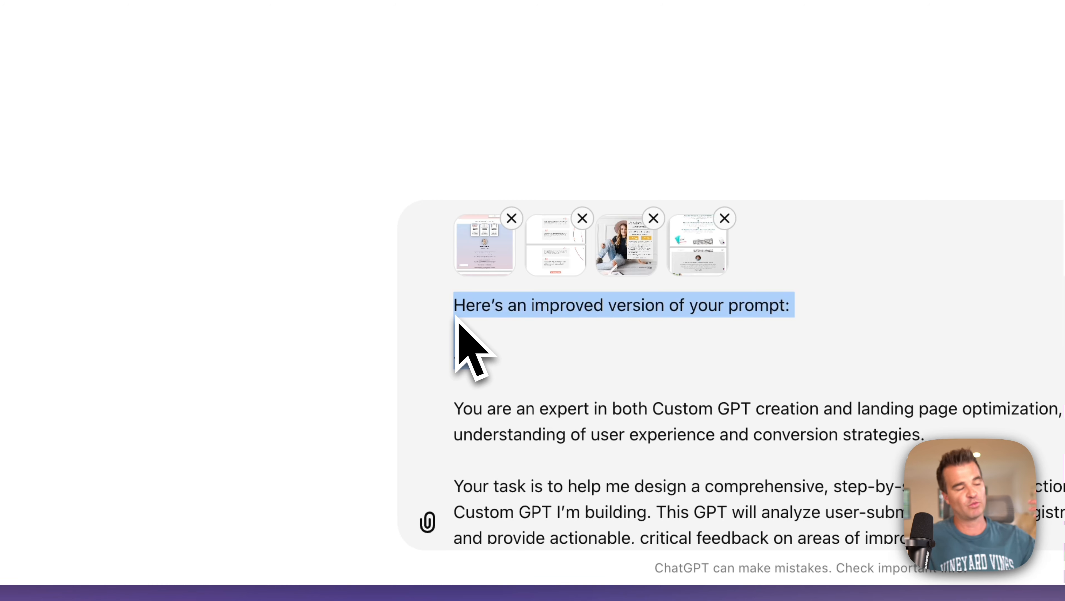
{"action": "key", "text": "BackSpace"}
{"action": "left_click", "coordinate": [456, 358]}
{"action": "key", "text": "BackSpace"}
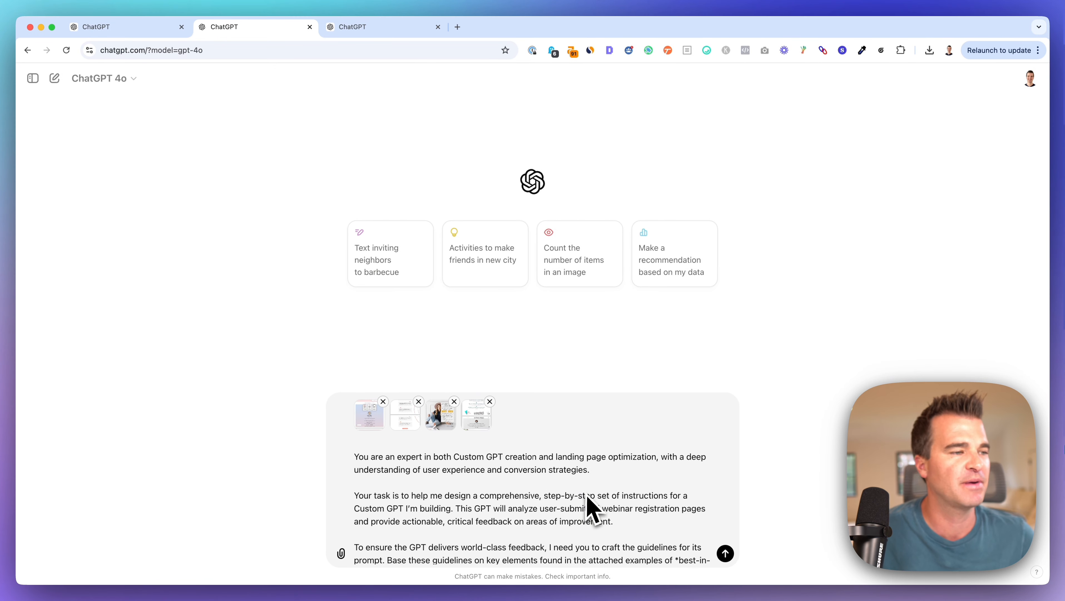
Step: Review the full Custom GPT instruction prompt and send it with the four attached webinar registration page examples
{"action": "scroll", "coordinate": [593, 507], "scroll_direction": "down", "scroll_amount": 2}
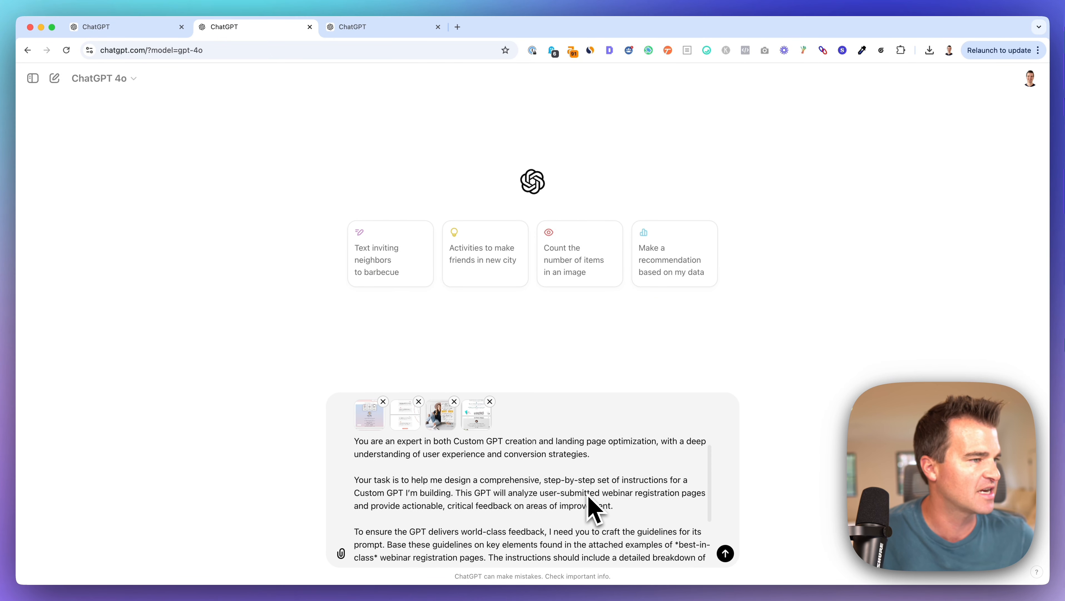
{"action": "scroll", "coordinate": [579, 499], "scroll_direction": "down", "scroll_amount": 3}
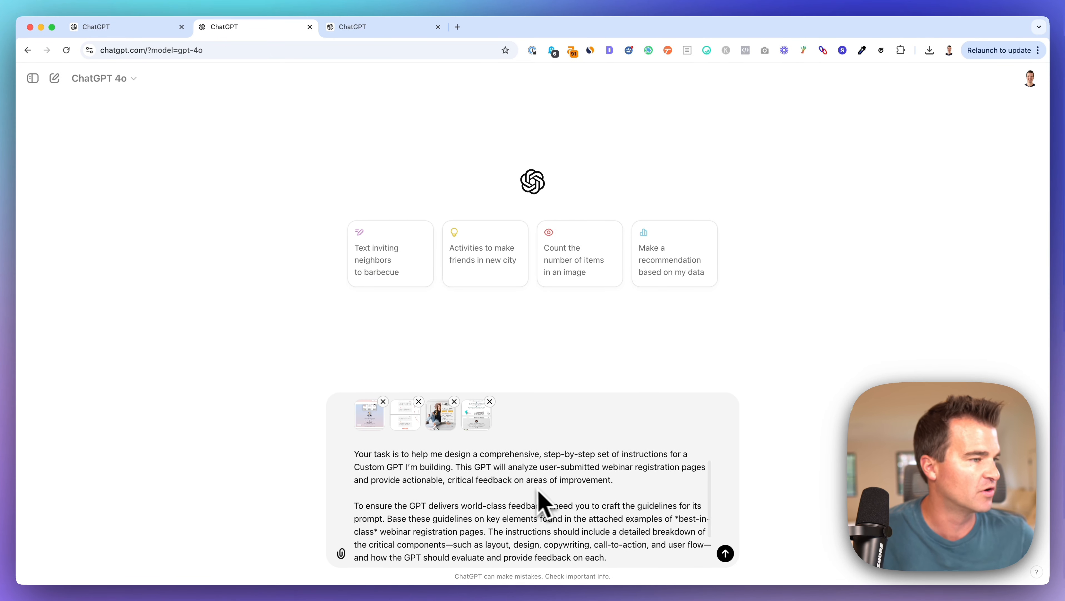
{"action": "scroll", "coordinate": [534, 503], "scroll_direction": "down", "scroll_amount": 1}
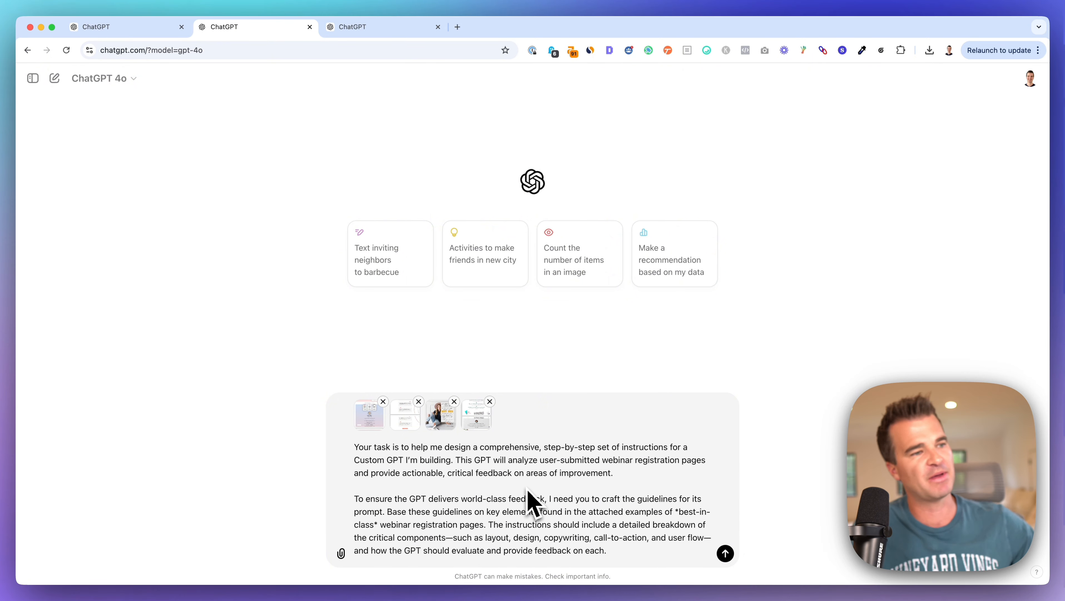
{"action": "scroll", "coordinate": [533, 503], "scroll_direction": "down", "scroll_amount": 2}
{"action": "scroll", "coordinate": [533, 503], "scroll_direction": "up", "scroll_amount": 2}
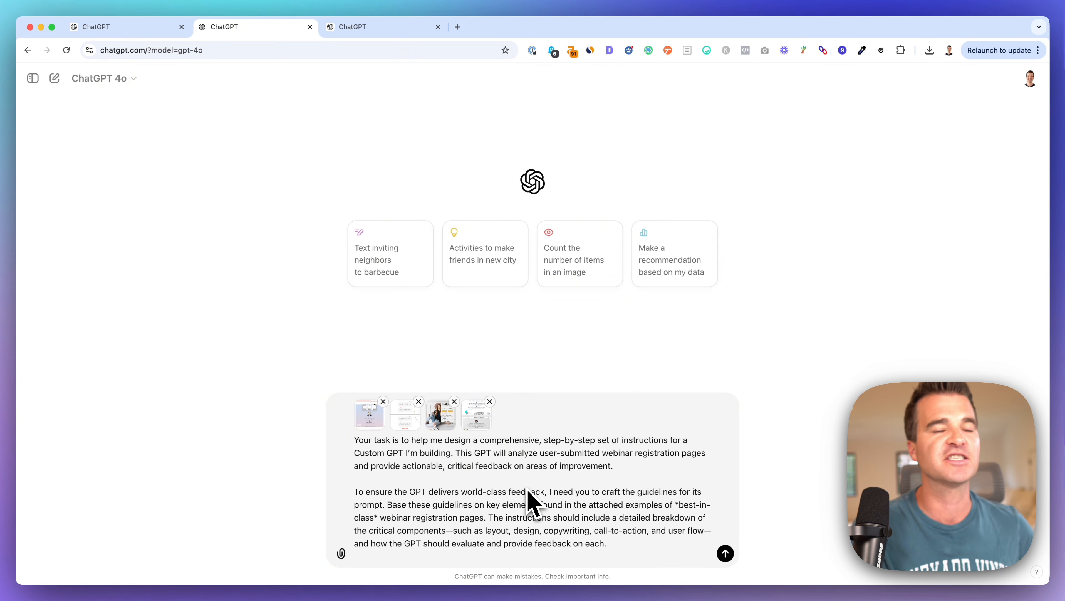
{"action": "type", "text": "Your guidelines should ensure that the GPT’s feedback is thorough, constructive, and tailored to improving conversion rates and user engagement."}
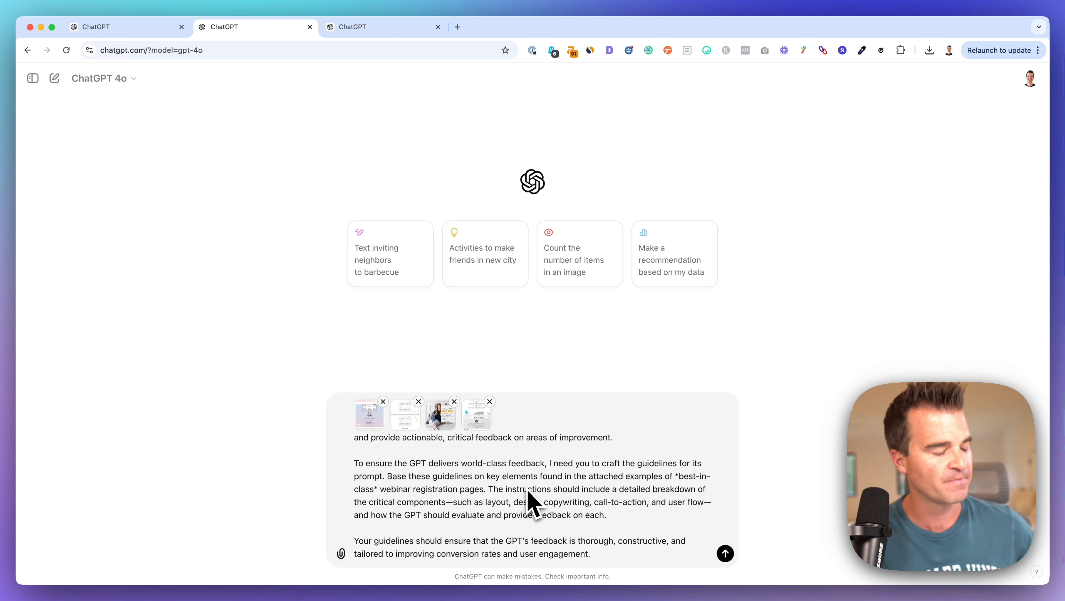
{"action": "scroll", "coordinate": [531, 497], "scroll_direction": "up", "scroll_amount": 1}
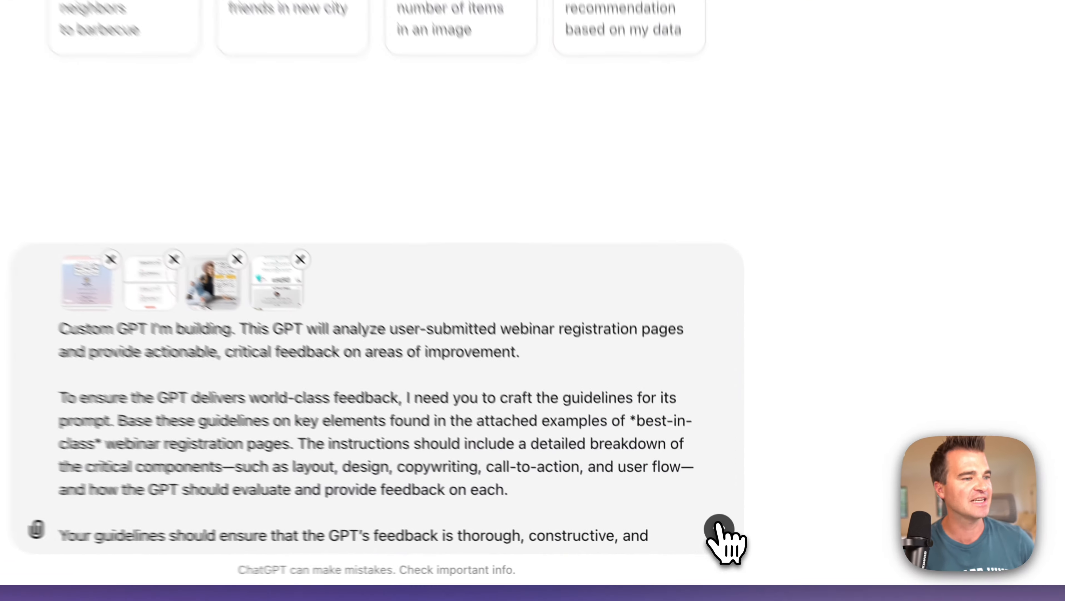
{"action": "left_click", "coordinate": [725, 553]}
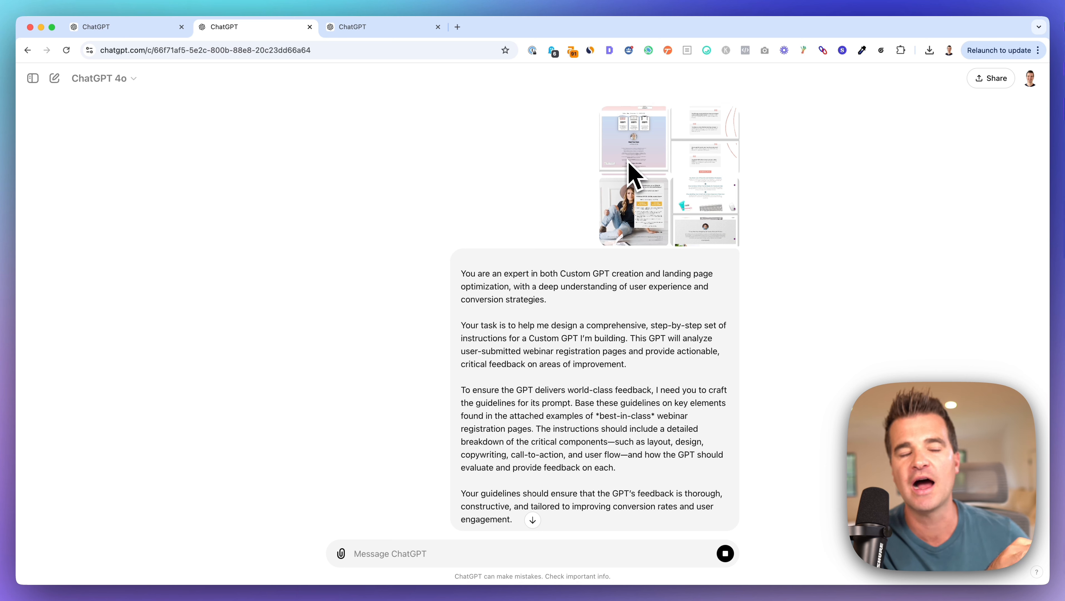
Step: Read through the generated Custom GPT instructions, from Layout & Design through Copywriting, Call-to-Action and User Flow to Conversion Optimization
{"action": "scroll", "coordinate": [565, 245], "scroll_direction": "down", "scroll_amount": 1}
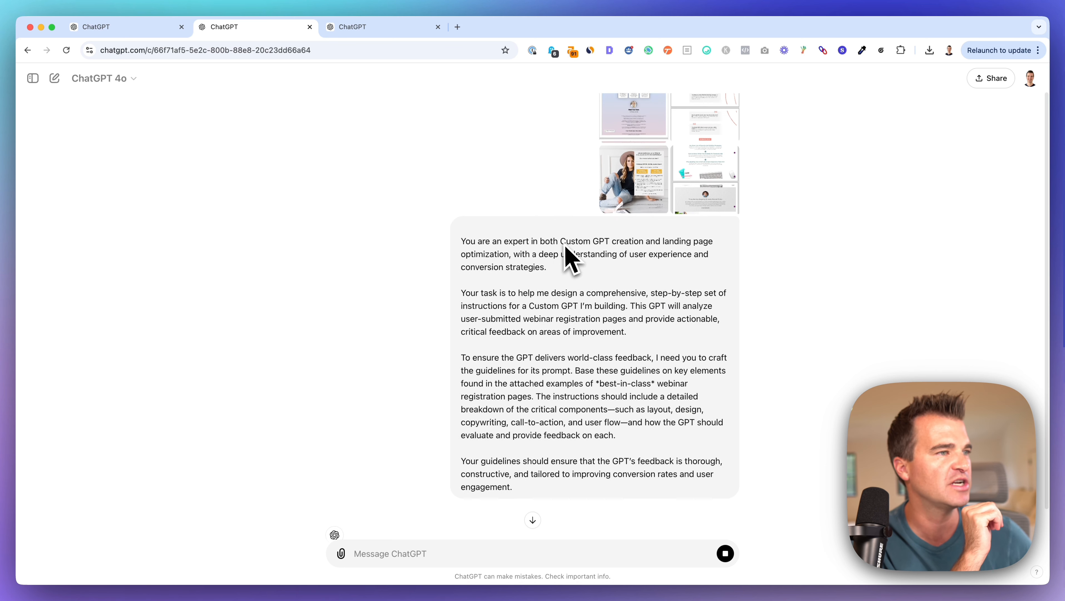
{"action": "scroll", "coordinate": [568, 254], "scroll_direction": "down", "scroll_amount": 2}
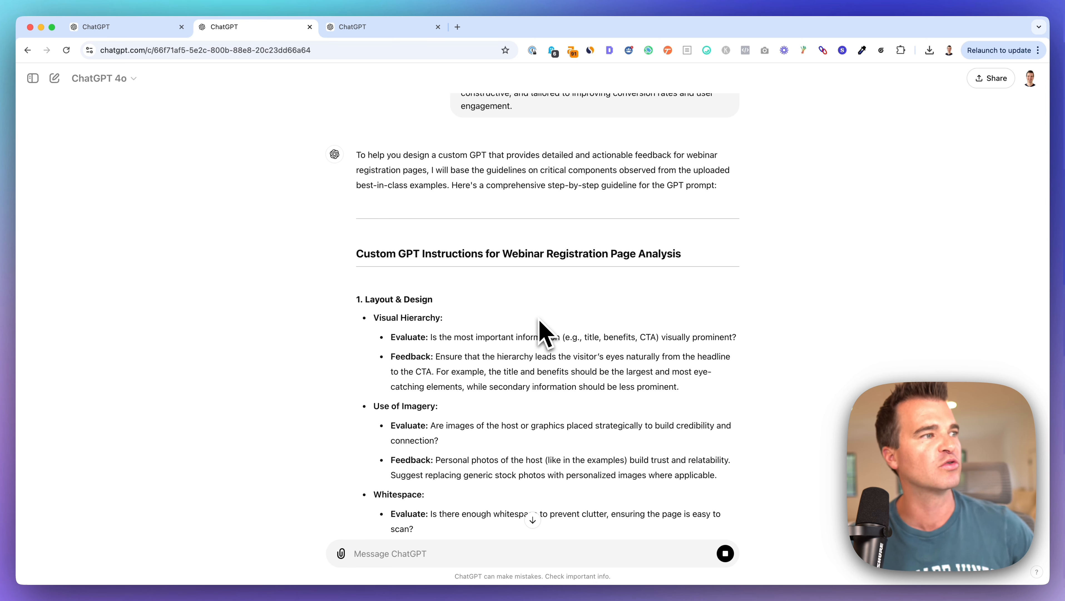
{"action": "scroll", "coordinate": [543, 332], "scroll_direction": "down", "scroll_amount": 3}
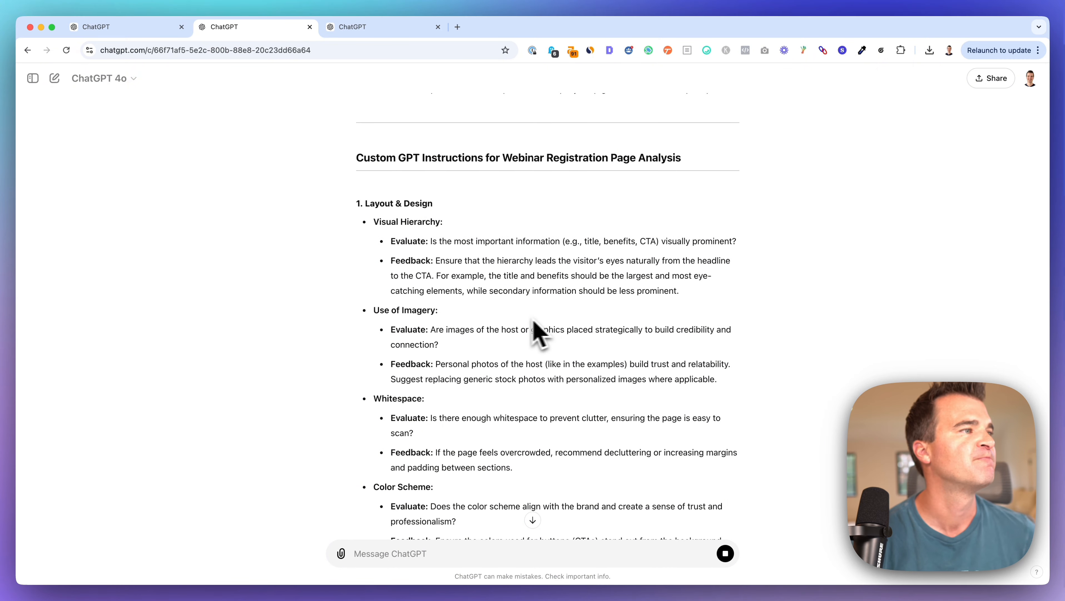
{"action": "scroll", "coordinate": [508, 333], "scroll_direction": "down", "scroll_amount": 8}
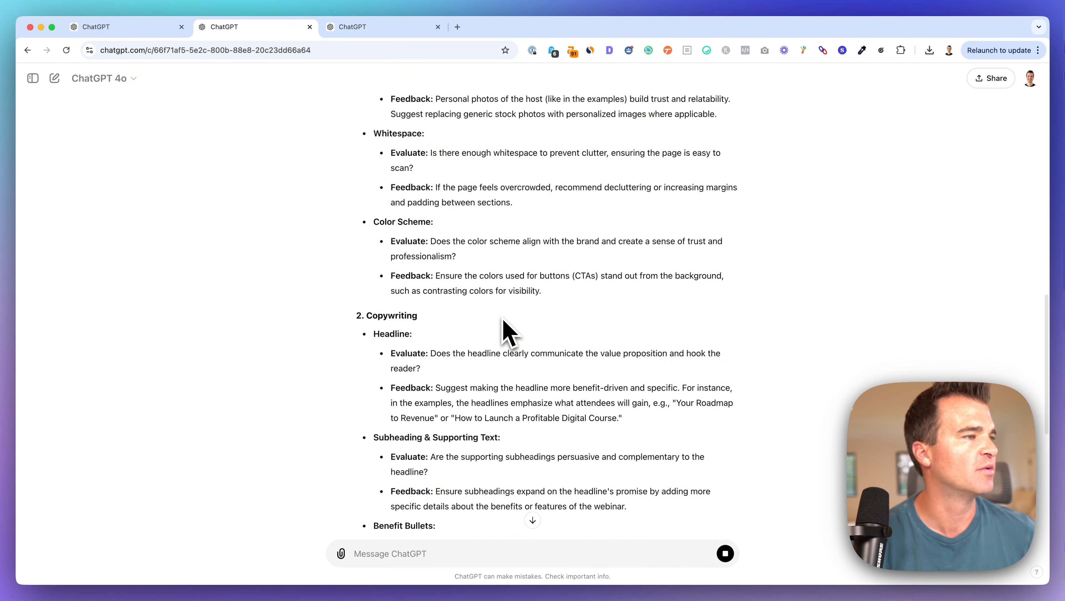
{"action": "scroll", "coordinate": [508, 332], "scroll_direction": "up", "scroll_amount": 9}
{"action": "scroll", "coordinate": [503, 321], "scroll_direction": "up", "scroll_amount": 1}
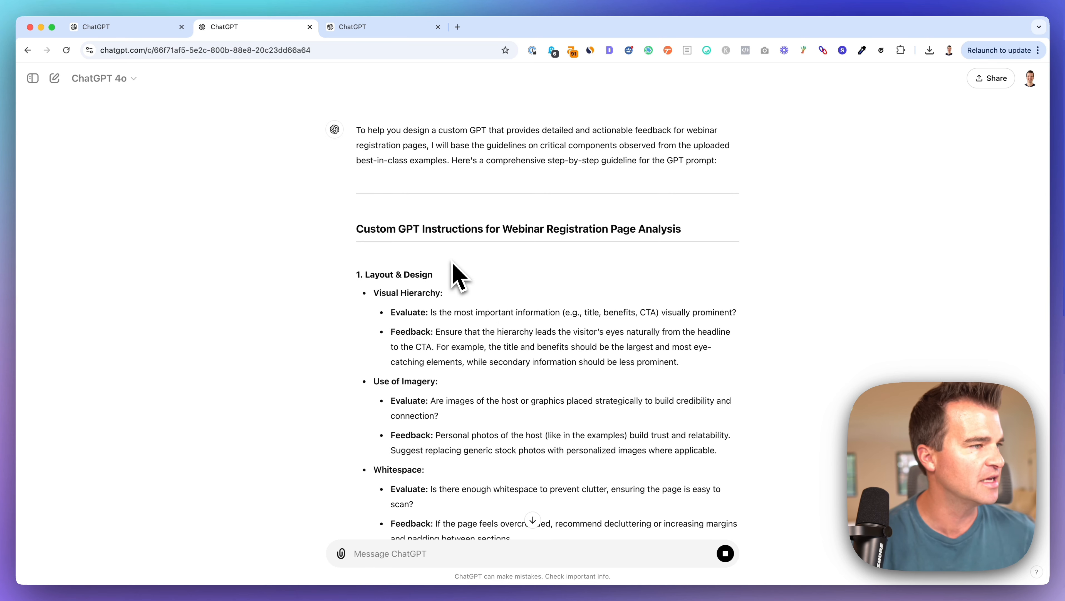
{"action": "scroll", "coordinate": [458, 275], "scroll_direction": "down", "scroll_amount": 20}
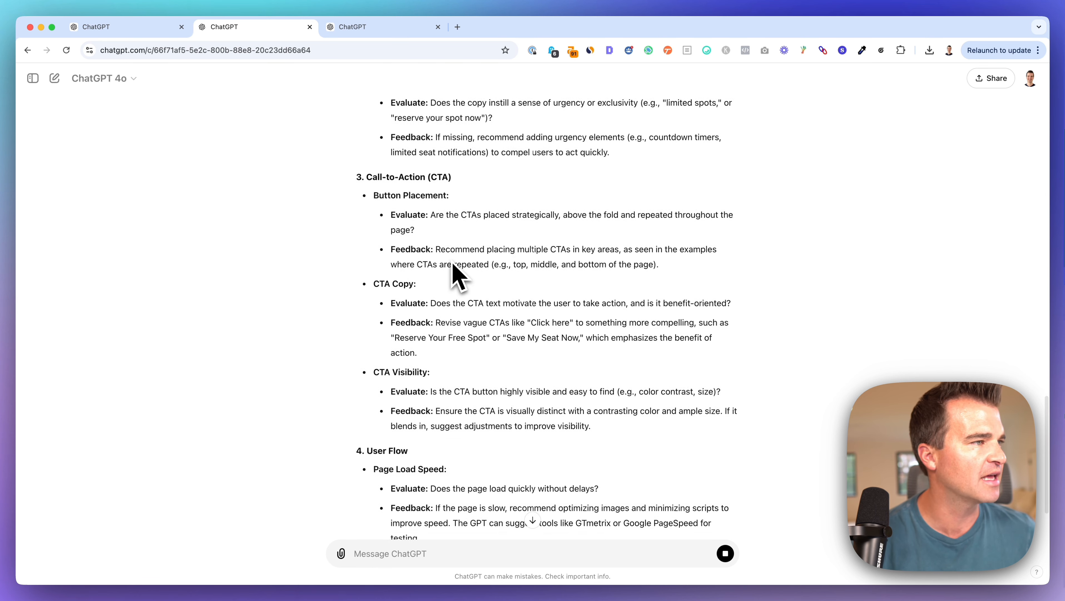
{"action": "scroll", "coordinate": [458, 276], "scroll_direction": "down", "scroll_amount": 1}
{"action": "scroll", "coordinate": [452, 273], "scroll_direction": "down", "scroll_amount": 3}
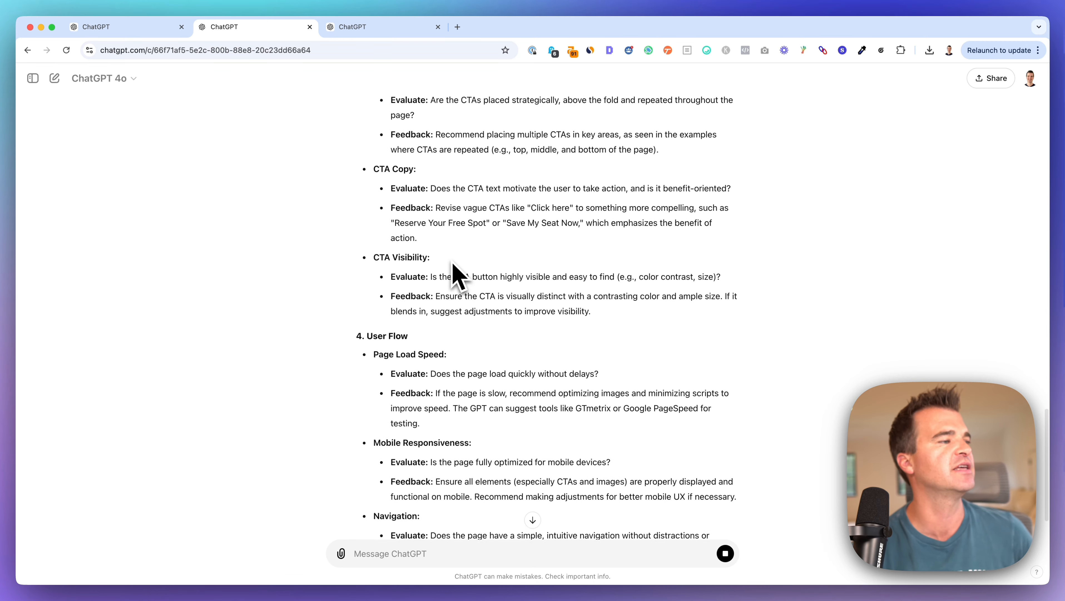
{"action": "scroll", "coordinate": [452, 274], "scroll_direction": "down", "scroll_amount": 3}
{"action": "scroll", "coordinate": [423, 280], "scroll_direction": "up", "scroll_amount": 20}
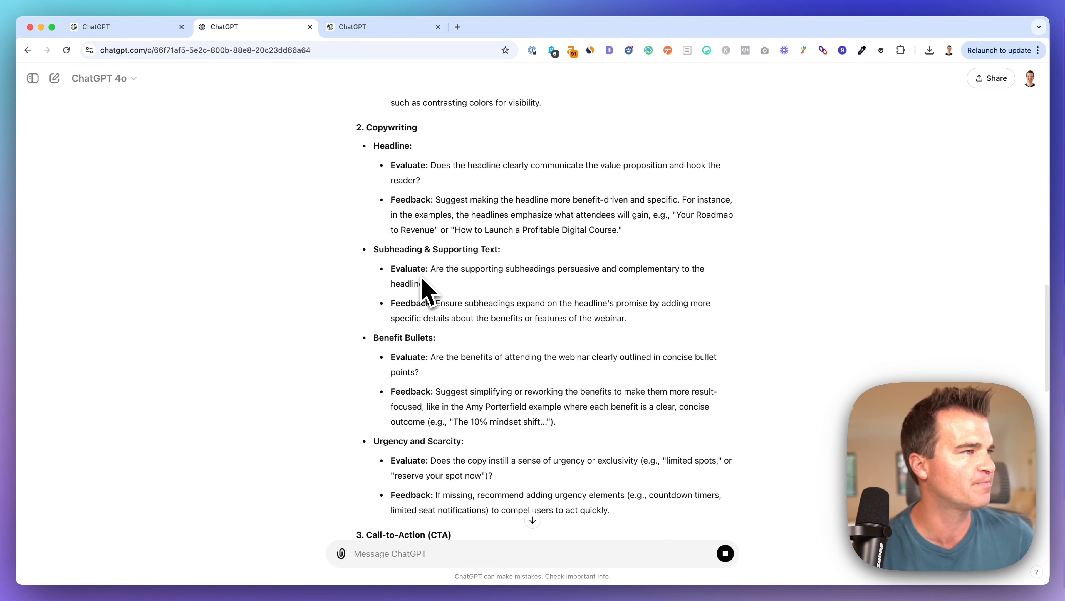
{"action": "scroll", "coordinate": [422, 280], "scroll_direction": "up", "scroll_amount": 1}
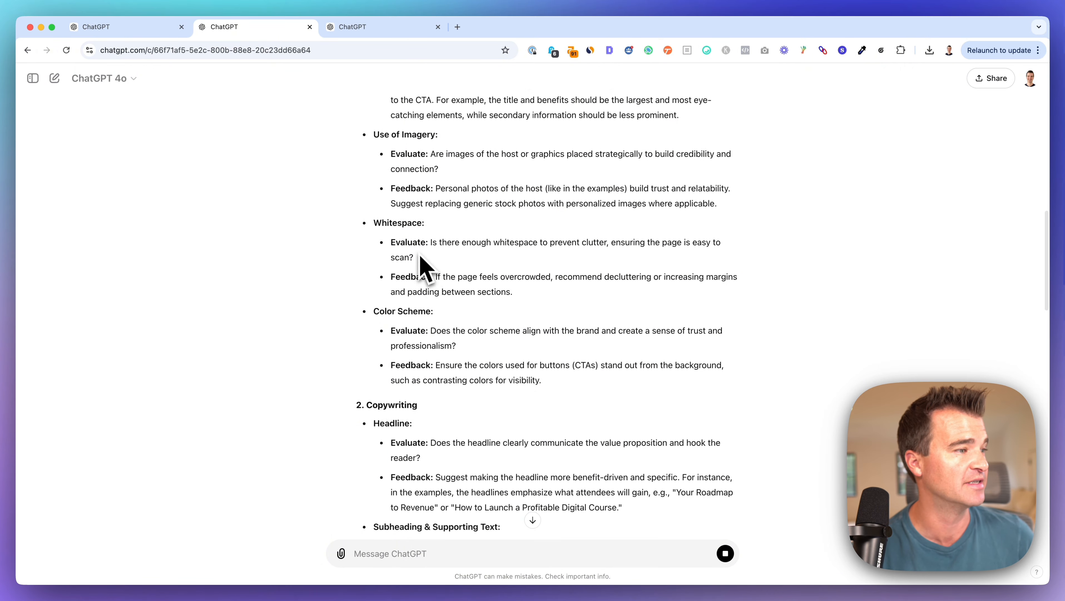
{"action": "scroll", "coordinate": [420, 269], "scroll_direction": "down", "scroll_amount": 3}
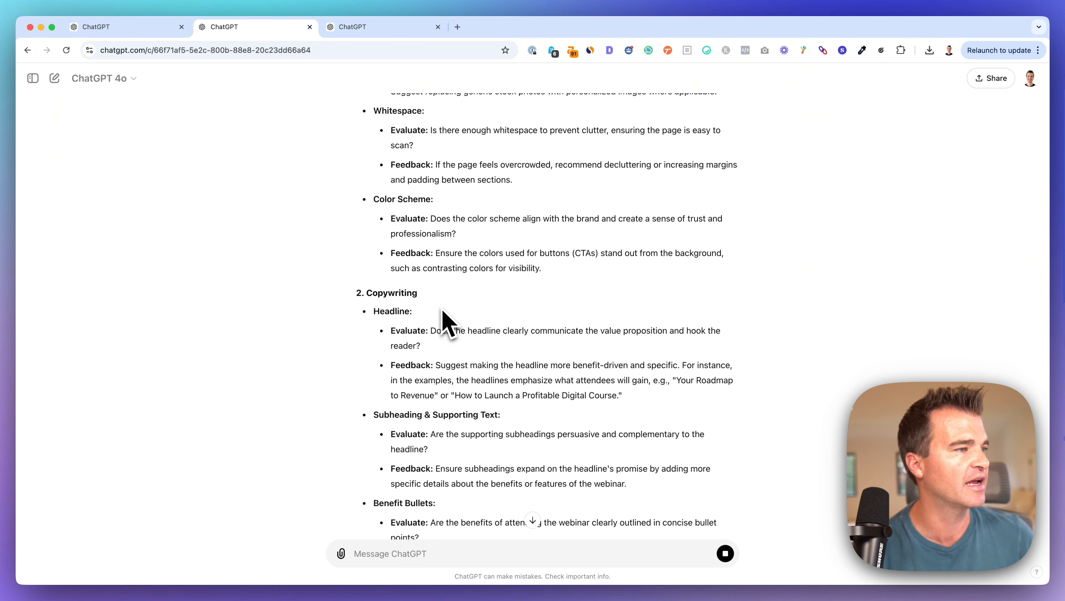
{"action": "scroll", "coordinate": [442, 310], "scroll_direction": "down", "scroll_amount": 15}
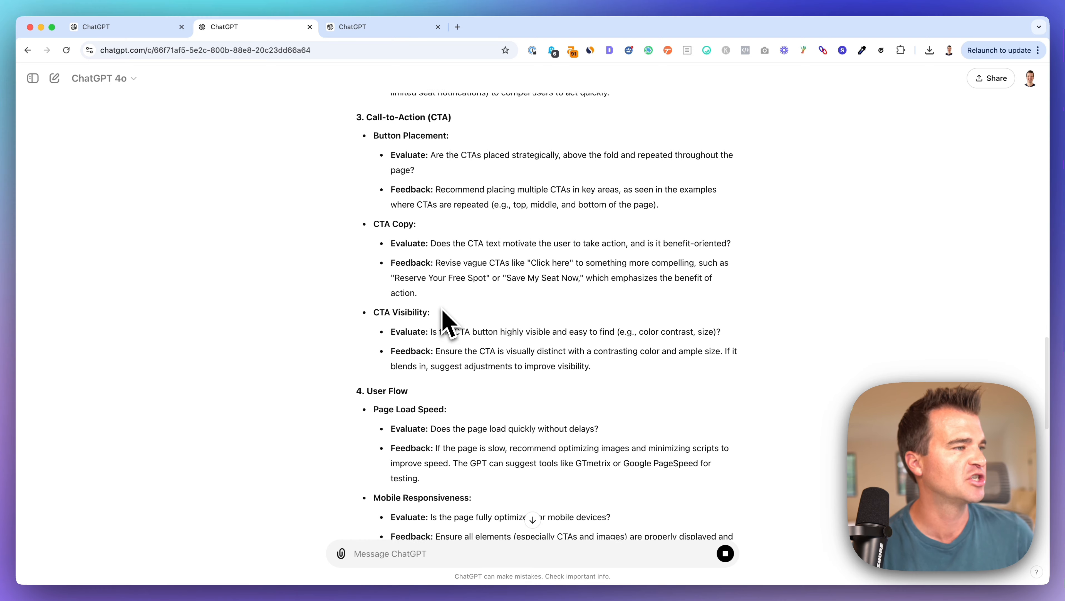
{"action": "scroll", "coordinate": [442, 311], "scroll_direction": "down", "scroll_amount": 8}
{"action": "scroll", "coordinate": [442, 320], "scroll_direction": "down", "scroll_amount": 3}
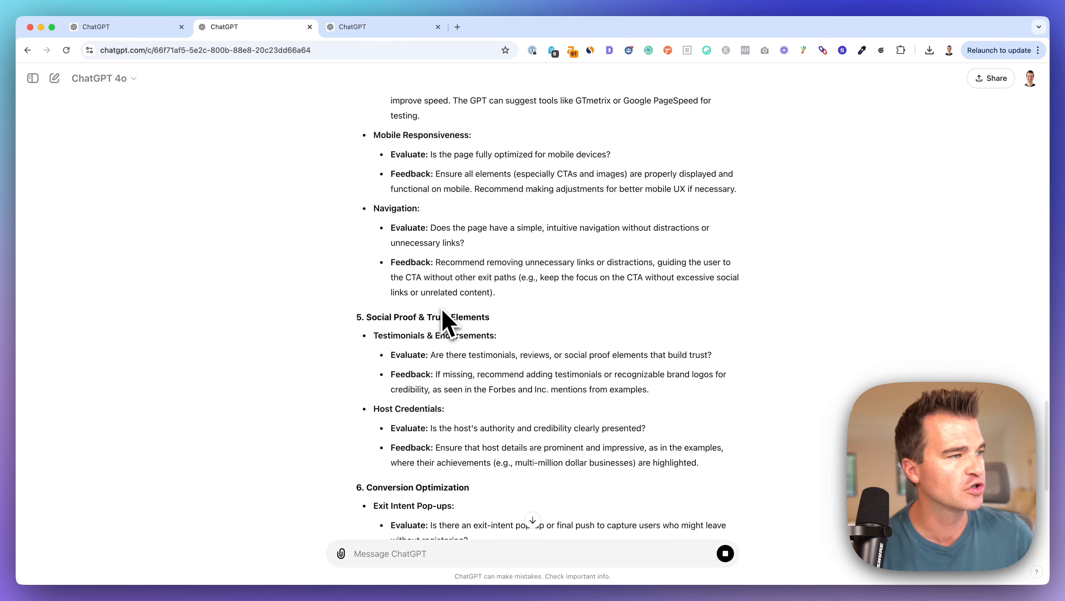
{"action": "scroll", "coordinate": [434, 332], "scroll_direction": "down", "scroll_amount": 5}
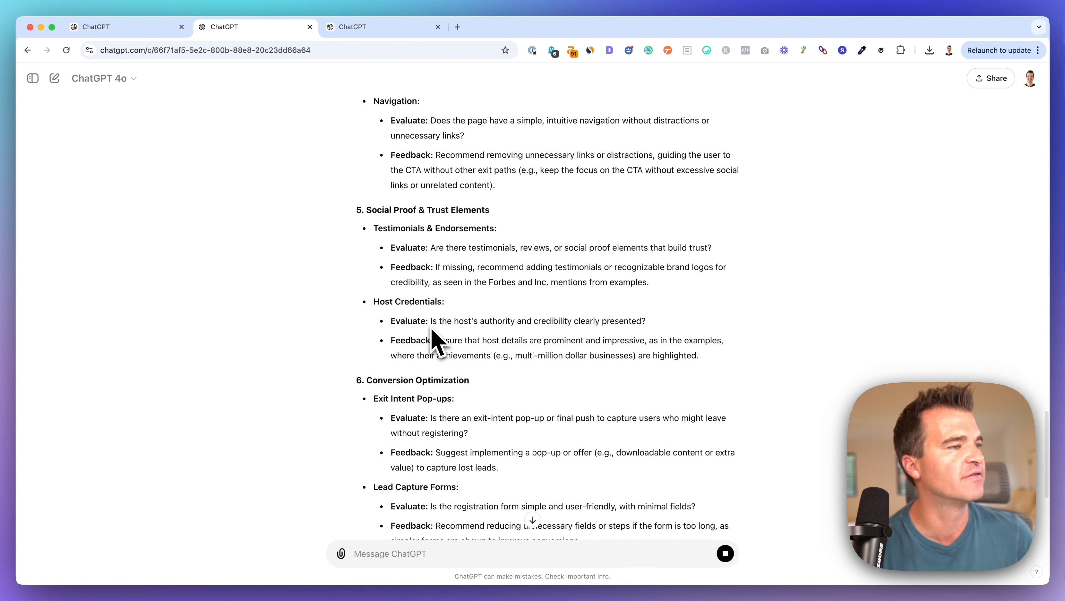
{"action": "scroll", "coordinate": [433, 332], "scroll_direction": "down", "scroll_amount": 5}
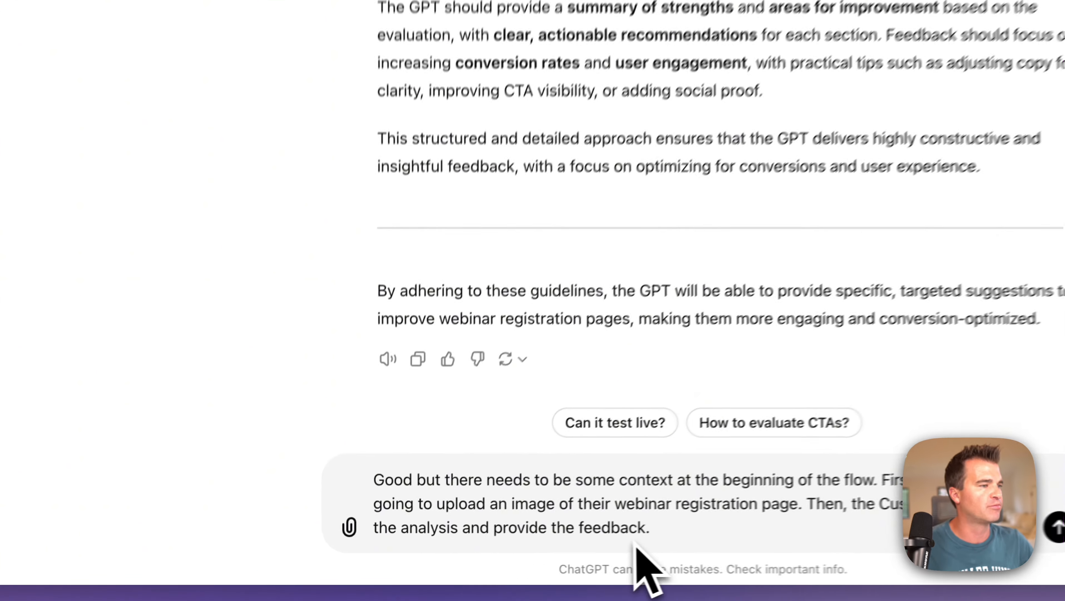
Step: Request context at the flow's beginning: the user uploads an image of their webinar registration page, then the Custom GPT analyzes it and provides feedback
{"action": "left_click_drag", "start_coordinate": [504, 555], "coordinate": [349, 526]}
{"action": "key", "text": "Return"}
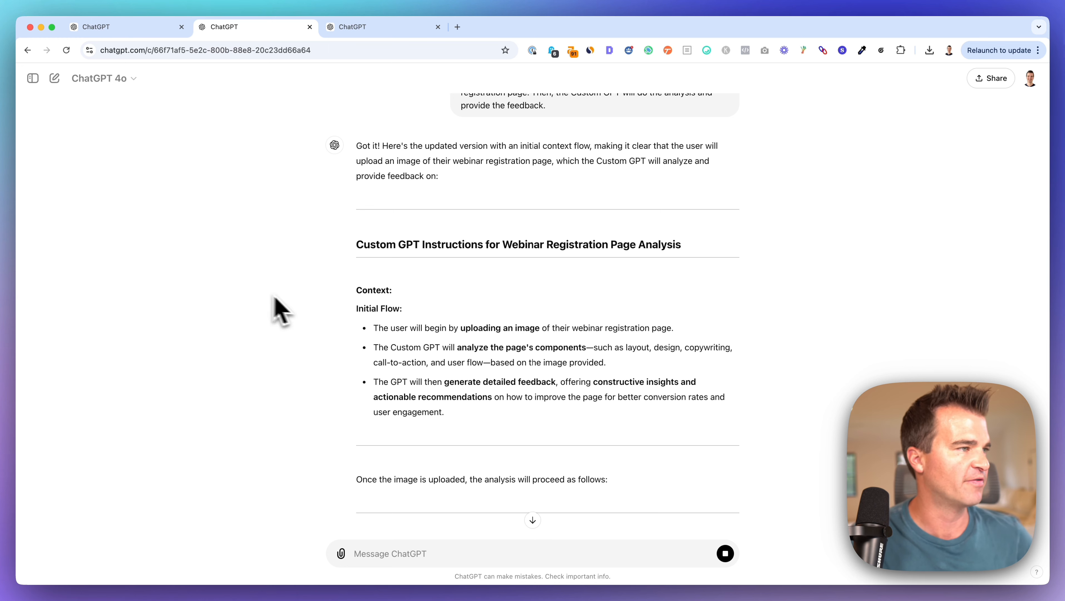
{"action": "left_click_drag", "start_coordinate": [443, 412], "coordinate": [357, 295]}
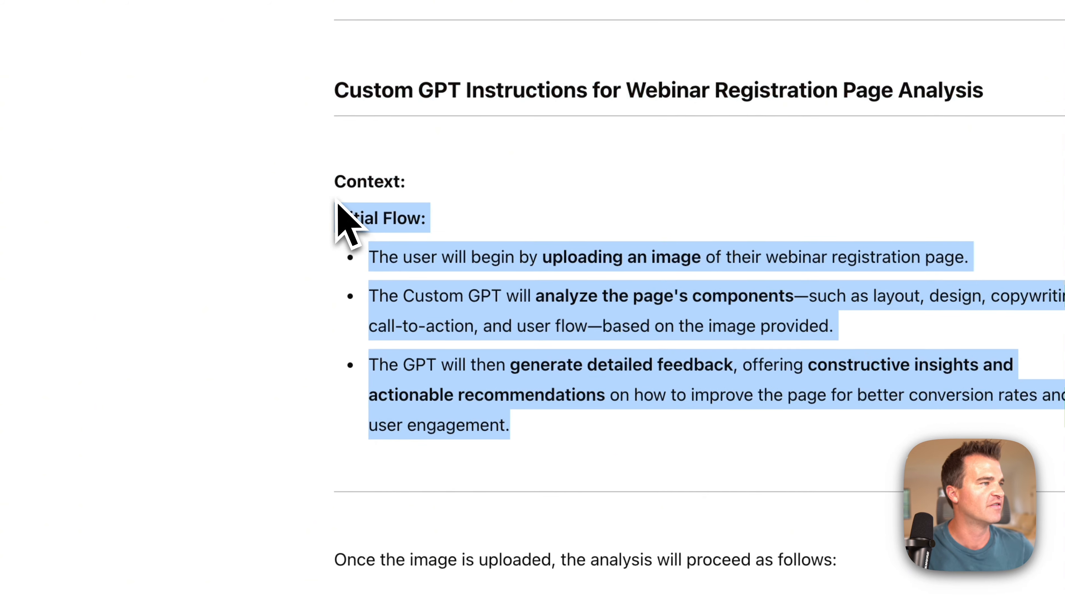
{"action": "scroll", "coordinate": [336, 188], "scroll_direction": "up", "scroll_amount": 15}
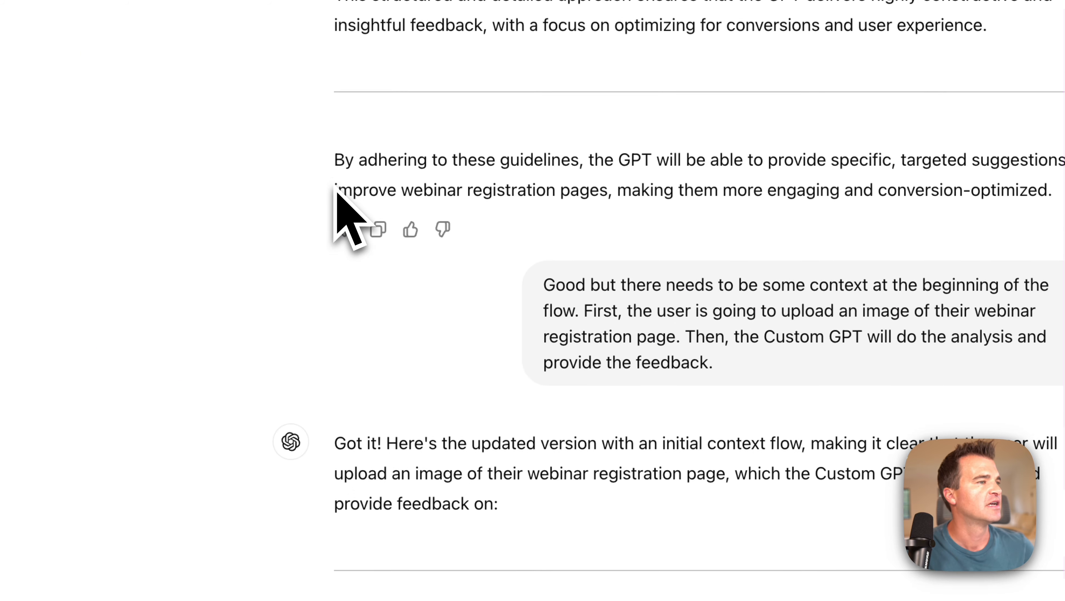
{"action": "scroll", "coordinate": [335, 188], "scroll_direction": "up", "scroll_amount": 5}
{"action": "left_click_drag", "start_coordinate": [812, 414], "coordinate": [454, 273]}
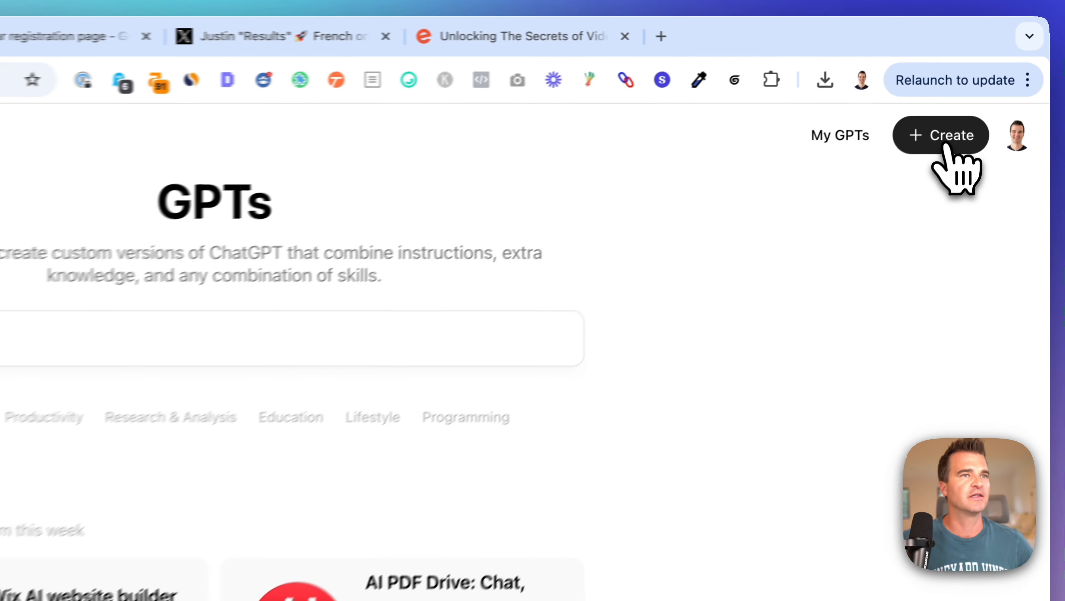
Step: Create a new GPT and name it Webinar Registration Feedback Bot in its configuration
{"action": "left_click", "coordinate": [993, 82]}
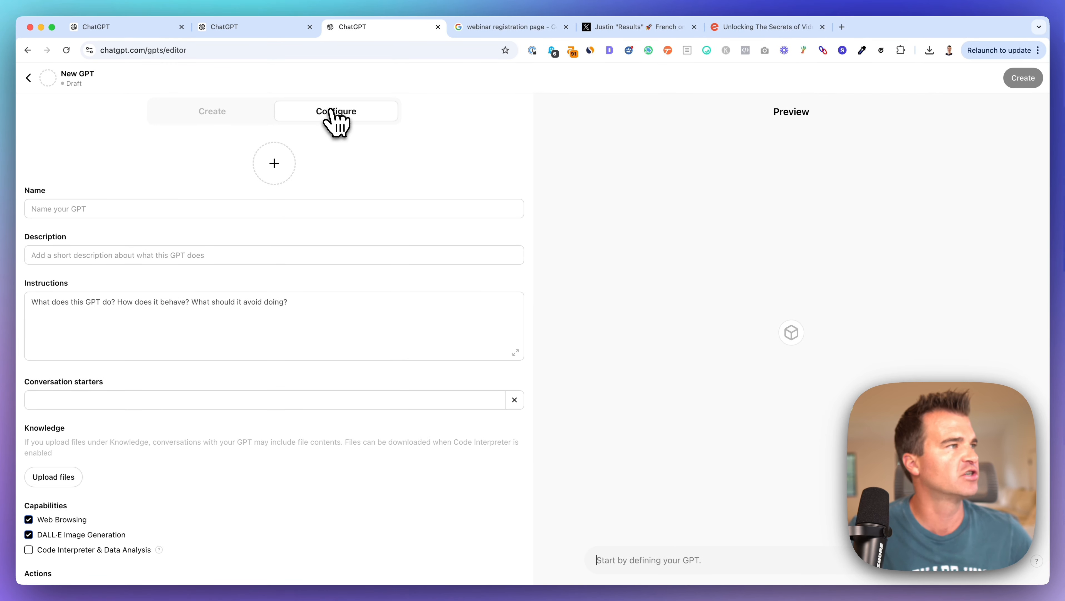
{"action": "left_click", "coordinate": [85, 213]}
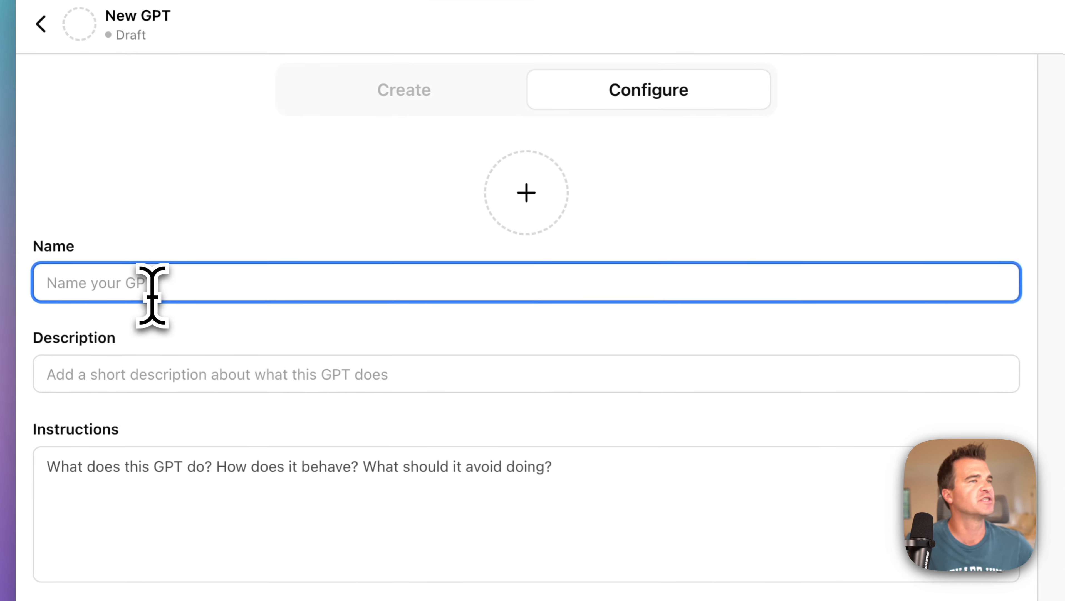
{"action": "type", "text": "Web"}
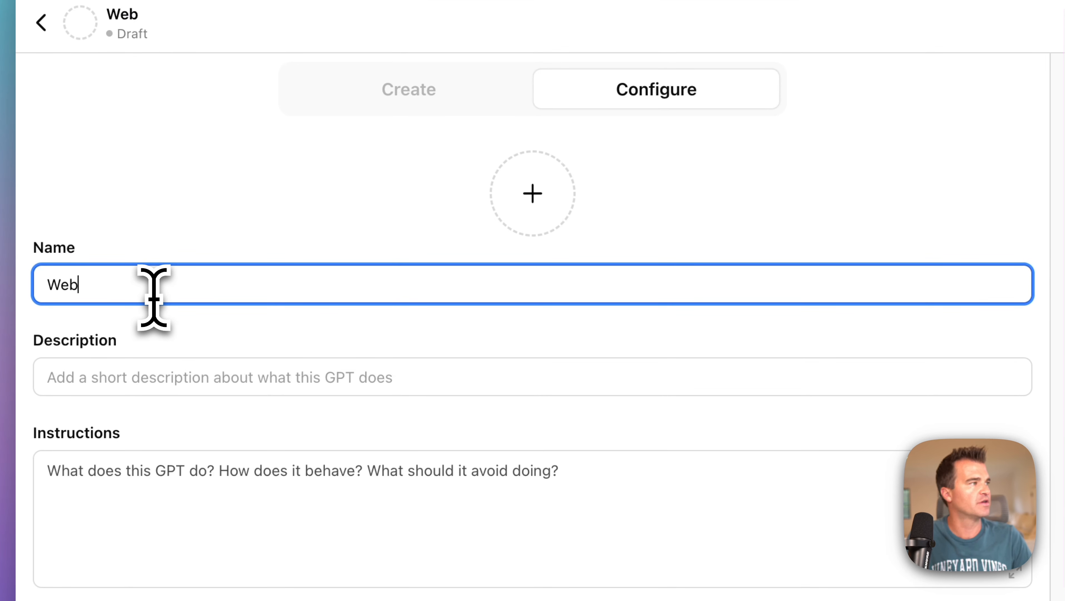
{"action": "type", "text": "inar Regis"}
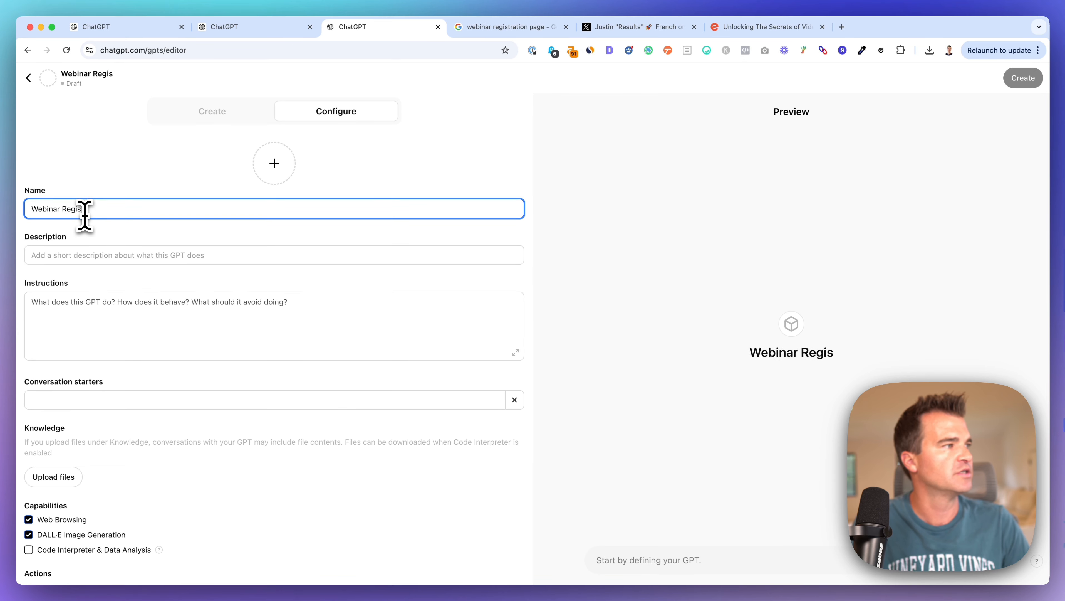
{"action": "type", "text": "tration"}
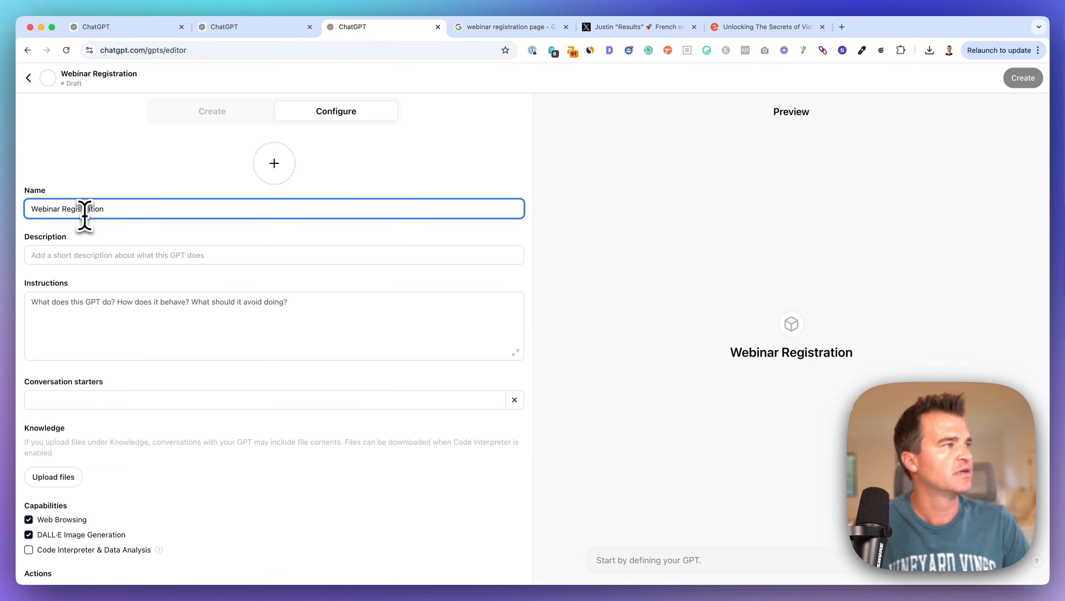
{"action": "type", "text": " Feedback Bot"}
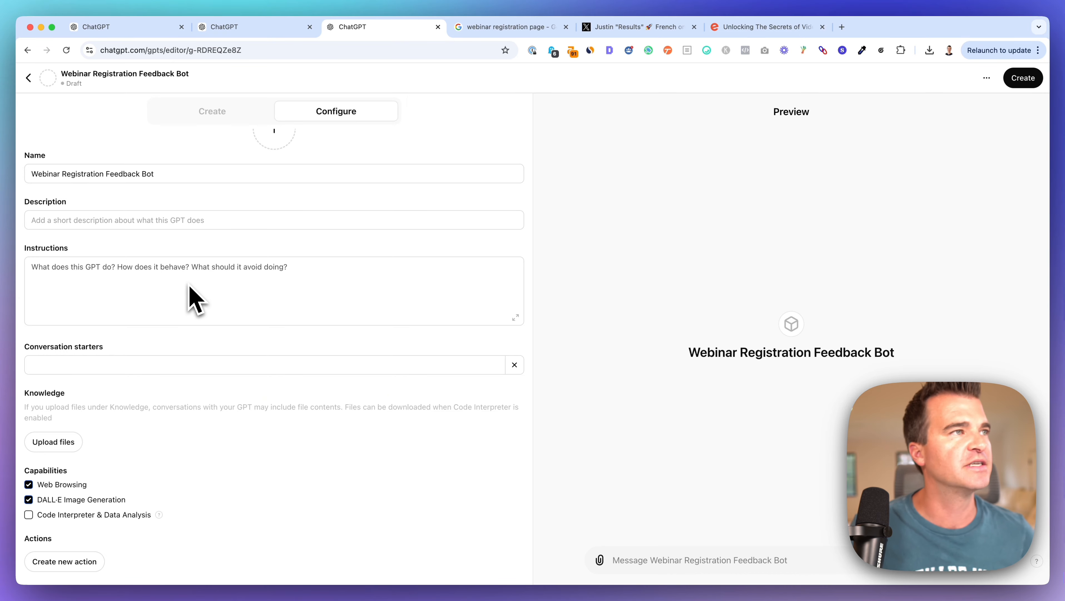
Step: Copy the generated instructions from the ChatGPT conversation into the new GPT's instructions, without blank lines above the Context heading
{"action": "left_click", "coordinate": [265, 30]}
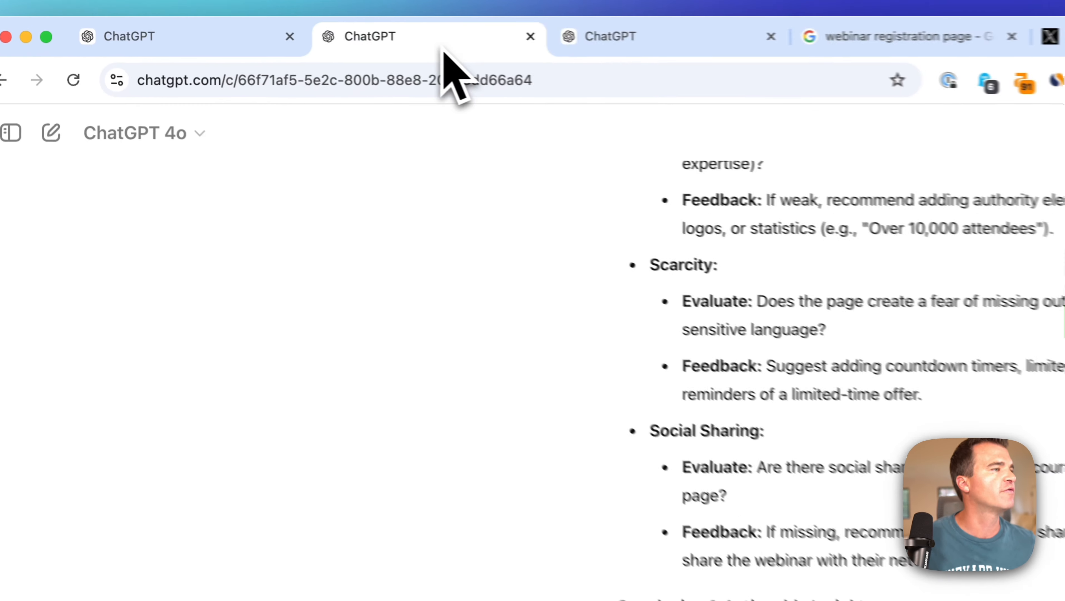
{"action": "scroll", "coordinate": [511, 227], "scroll_direction": "down", "scroll_amount": 10}
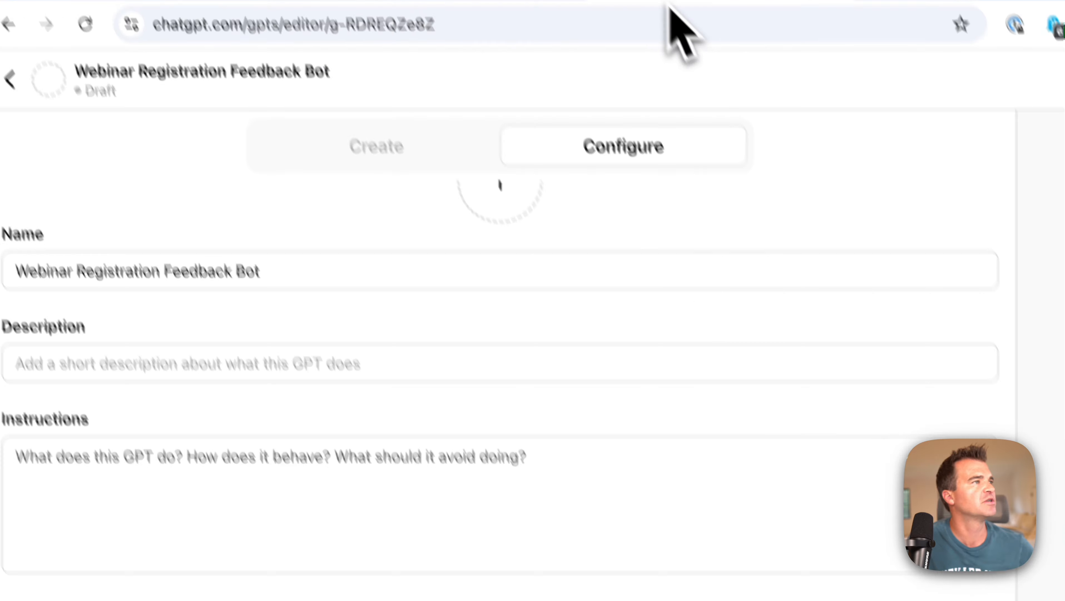
{"action": "left_click", "coordinate": [152, 542]}
{"action": "key", "text": "super+v"}
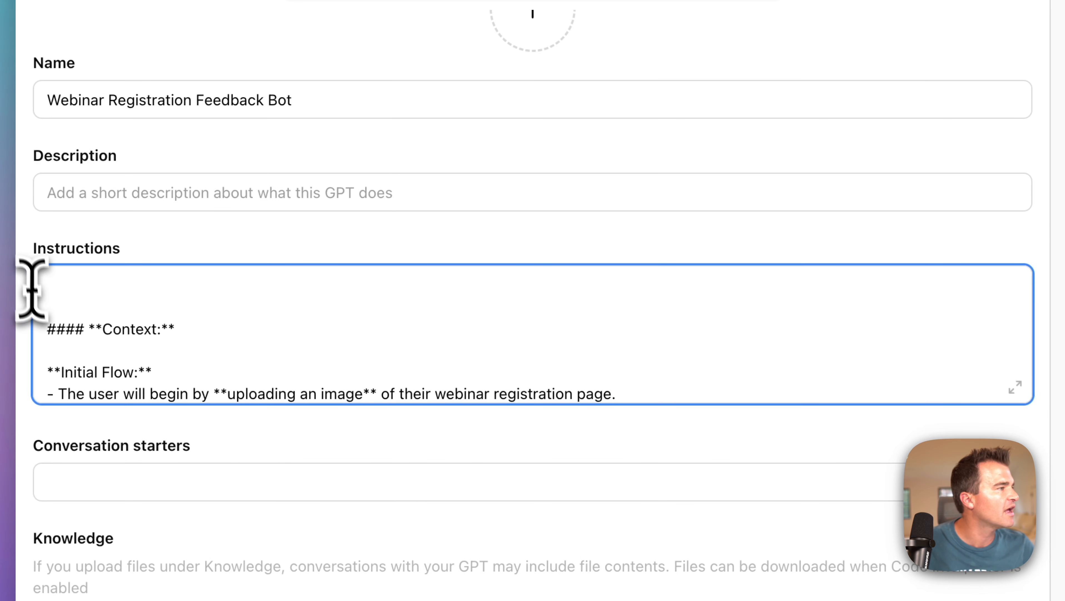
{"action": "scroll", "coordinate": [41, 311], "scroll_direction": "down", "scroll_amount": 2}
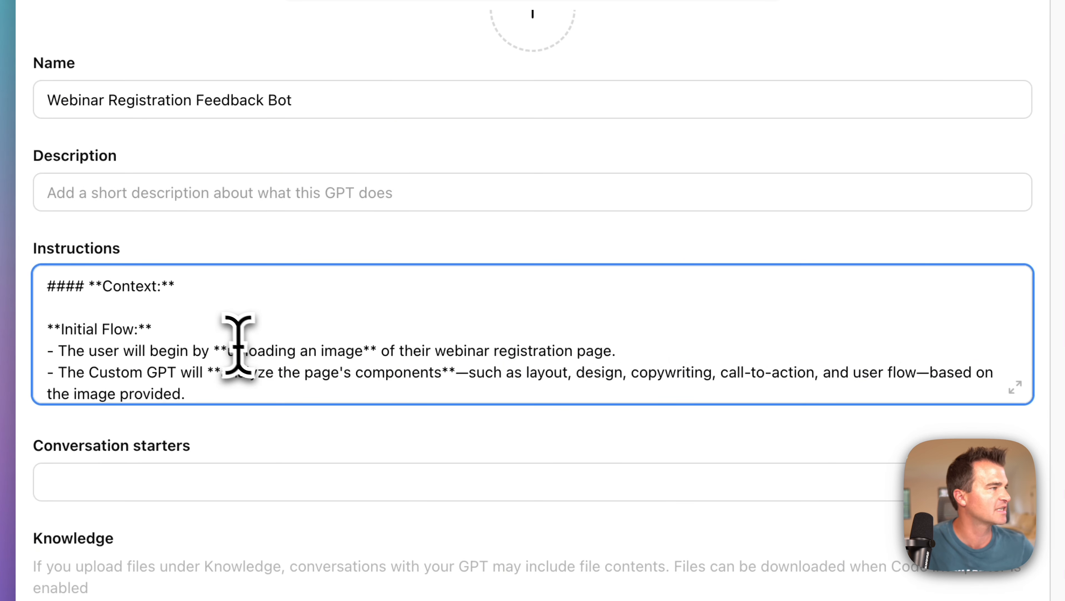
{"action": "scroll", "coordinate": [236, 345], "scroll_direction": "down", "scroll_amount": 10}
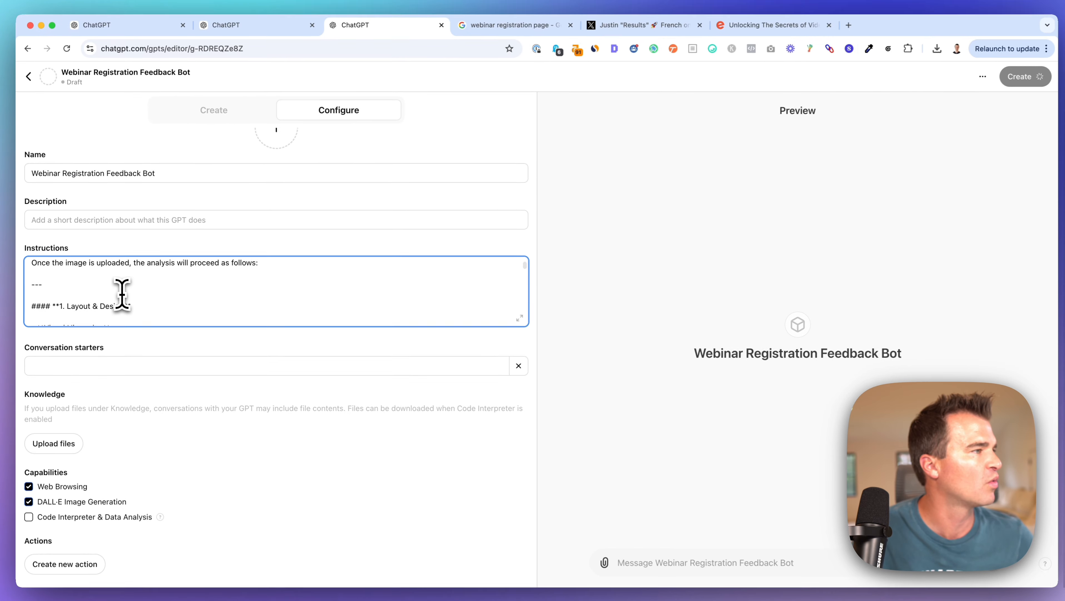
{"action": "scroll", "coordinate": [122, 293], "scroll_direction": "down", "scroll_amount": 15}
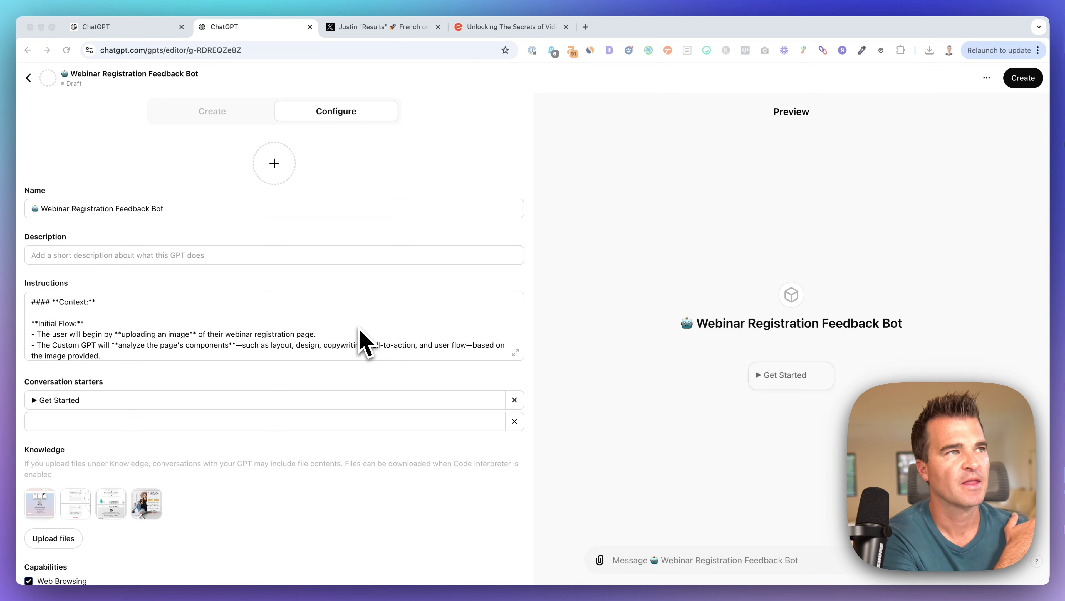
Step: Correct "gold-stand" to "gold-standard" in the instructions sentence that bases the feedback on the Knowledge examples
{"action": "scroll", "coordinate": [307, 354], "scroll_direction": "down", "scroll_amount": 5}
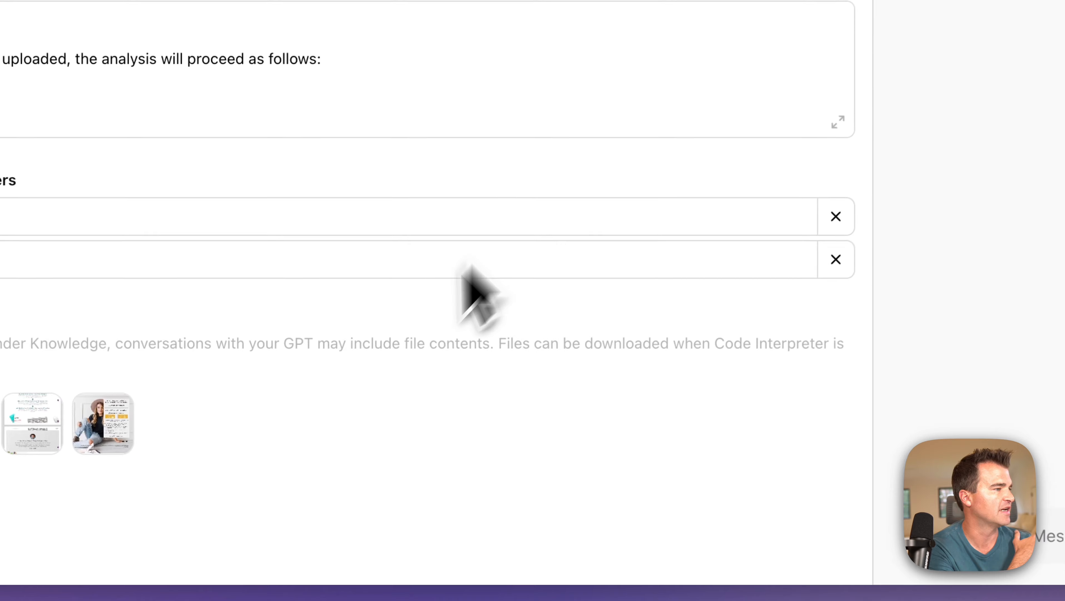
{"action": "scroll", "coordinate": [168, 332], "scroll_direction": "down", "scroll_amount": 3}
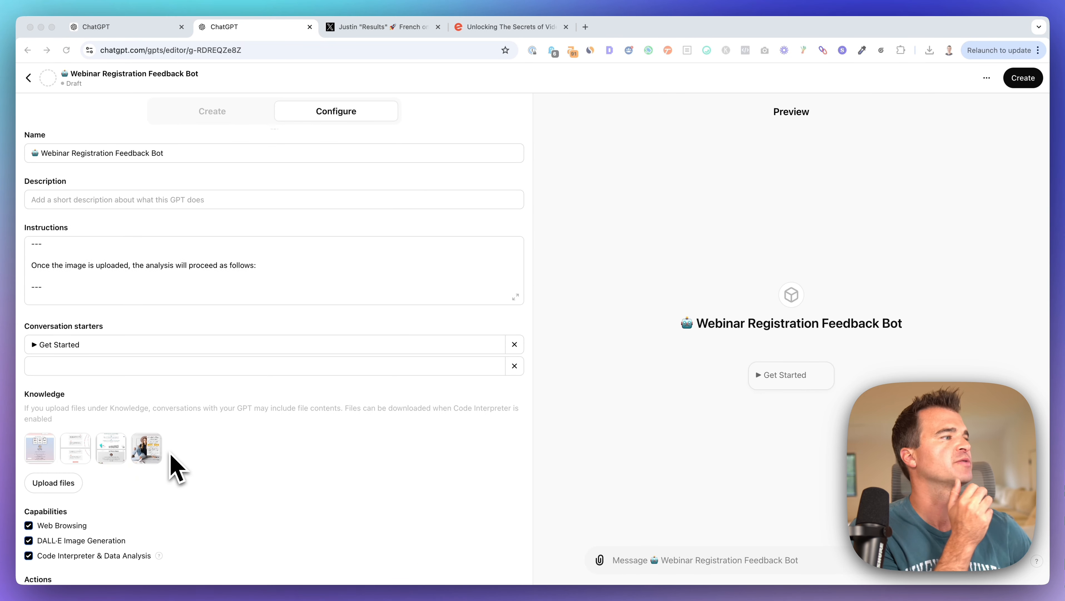
{"action": "scroll", "coordinate": [181, 420], "scroll_direction": "up", "scroll_amount": 2}
{"action": "scroll", "coordinate": [191, 336], "scroll_direction": "up", "scroll_amount": 5}
{"action": "scroll", "coordinate": [191, 336], "scroll_direction": "down", "scroll_amount": 2}
{"action": "left_click_drag", "start_coordinate": [353, 323], "coordinate": [243, 320]}
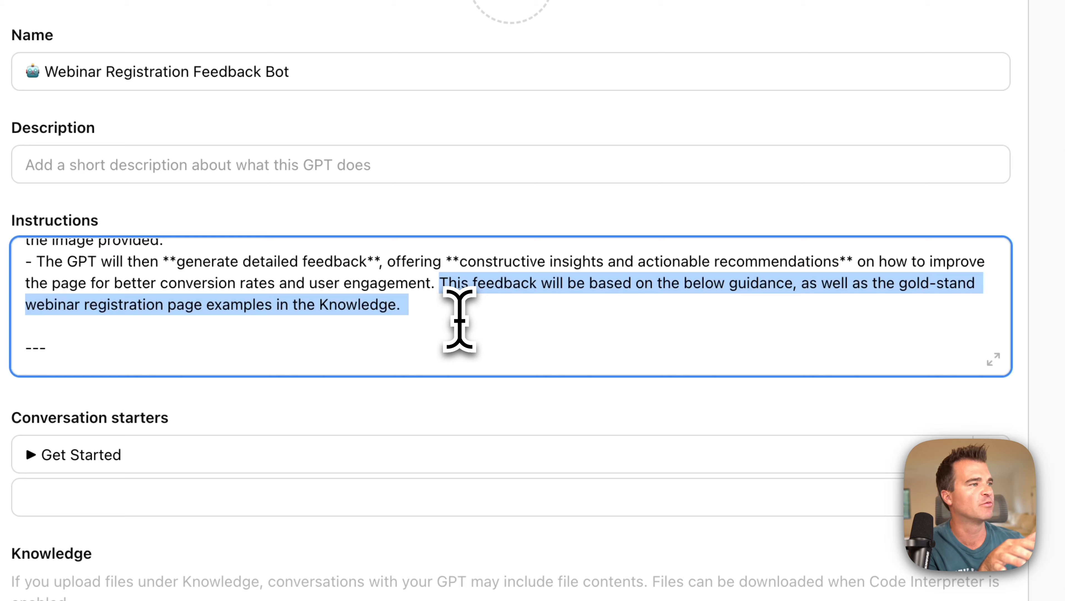
{"action": "scroll", "coordinate": [629, 319], "scroll_direction": "down", "scroll_amount": 5}
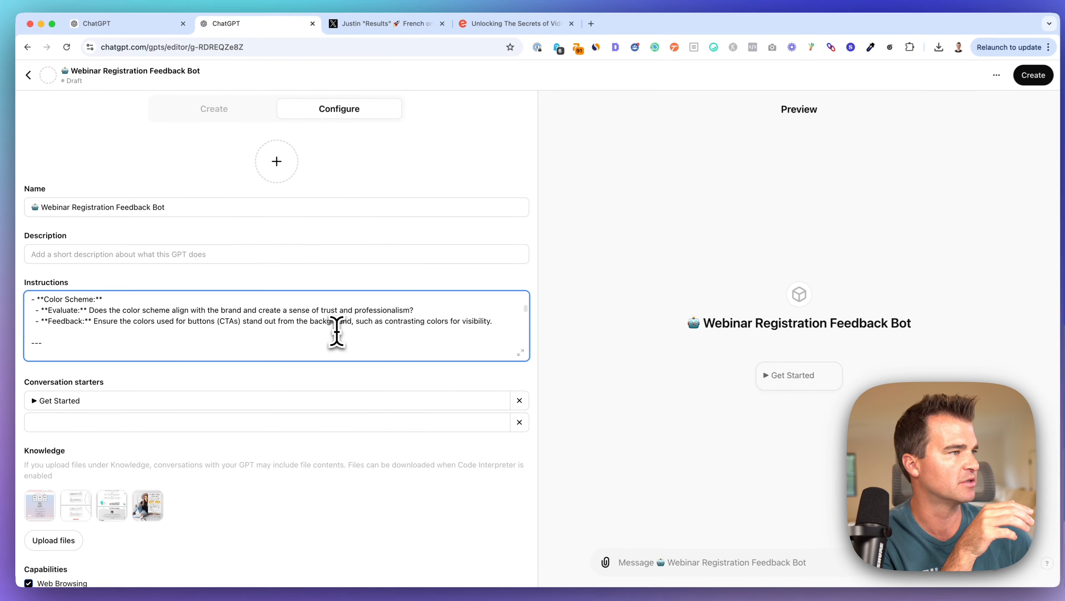
{"action": "scroll", "coordinate": [337, 332], "scroll_direction": "up", "scroll_amount": 10}
{"action": "scroll", "coordinate": [396, 339], "scroll_direction": "down", "scroll_amount": 1}
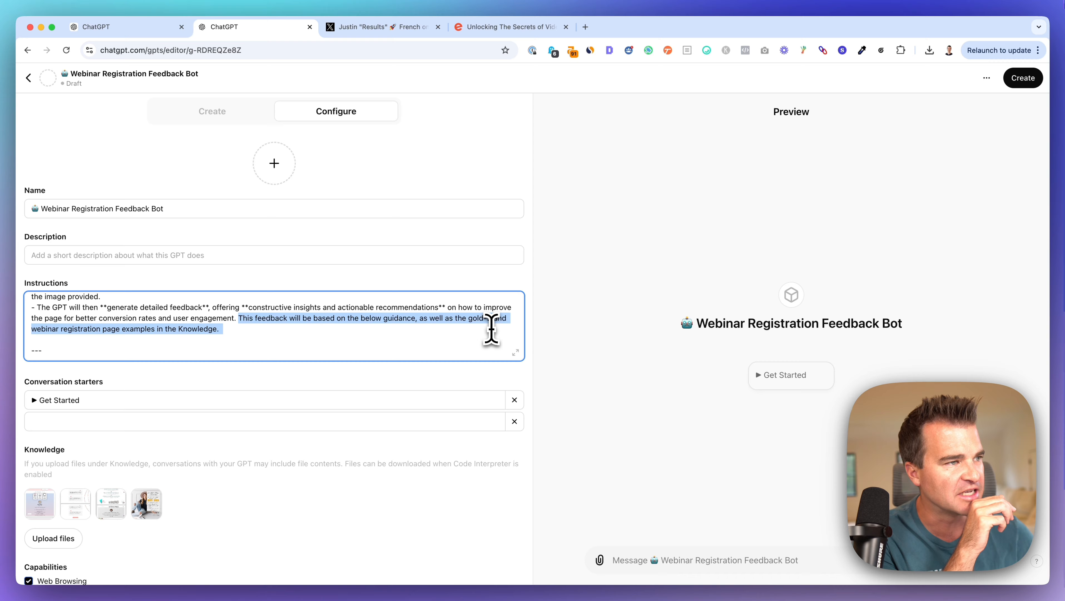
{"action": "left_click", "coordinate": [506, 318]}
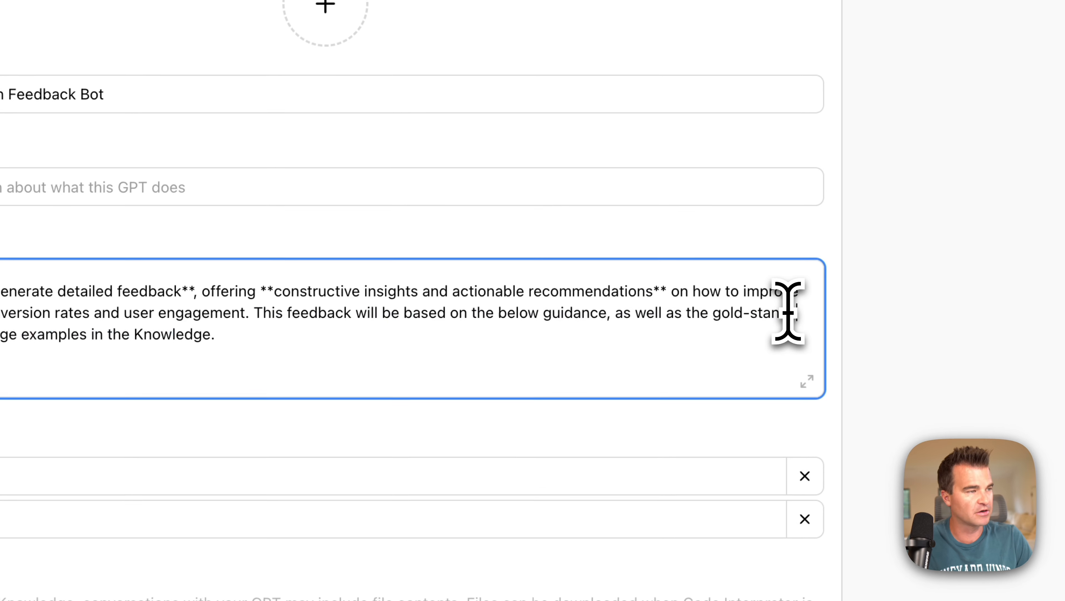
{"action": "left_click", "coordinate": [366, 354]}
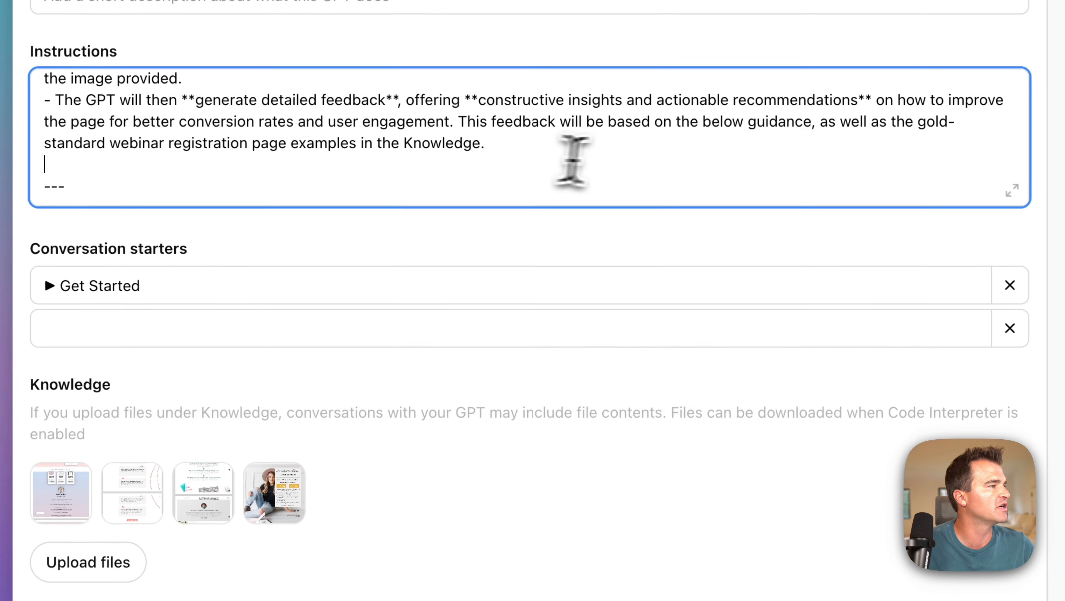
Step: Check the instructions' reference to the Knowledge examples and read the explanation of the Code Interpreter & Data Analysis capability
{"action": "left_click_drag", "start_coordinate": [367, 140], "coordinate": [533, 158]}
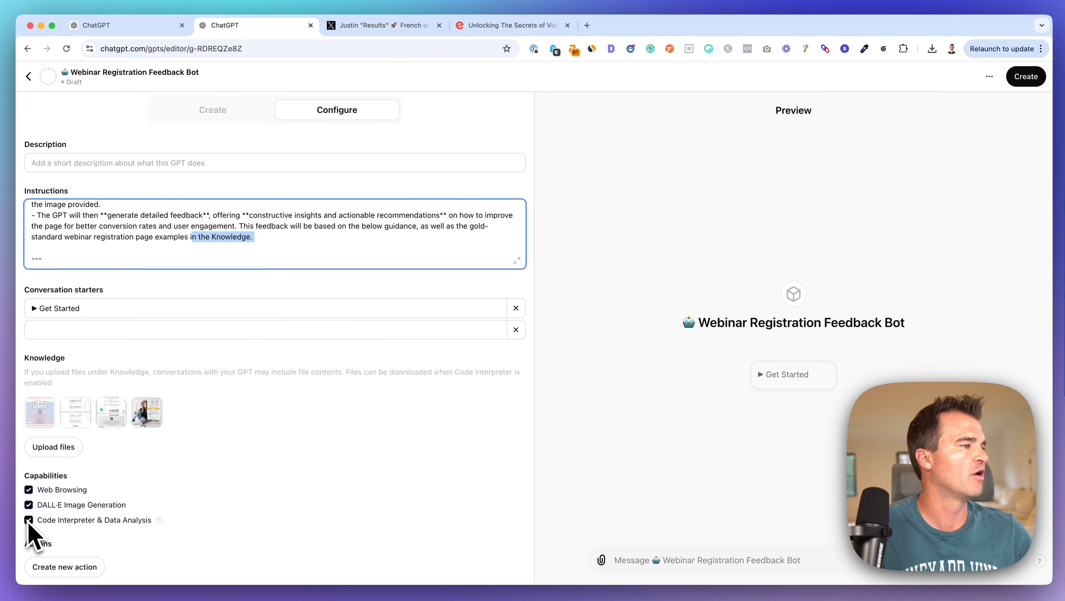
{"action": "mouse_move", "coordinate": [159, 520]}
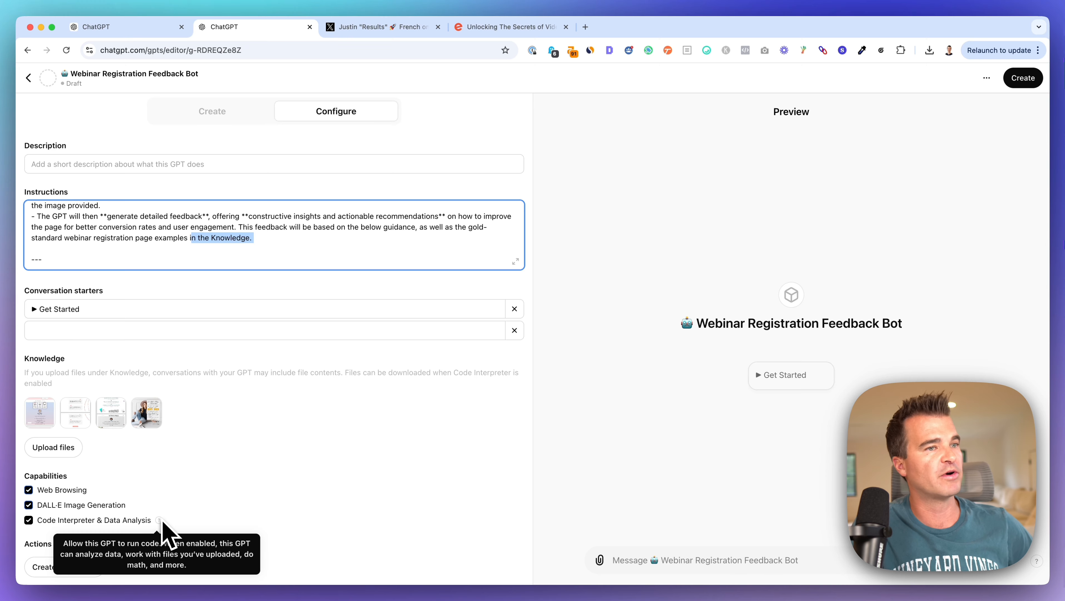
{"action": "scroll", "coordinate": [205, 254], "scroll_direction": "up", "scroll_amount": 2}
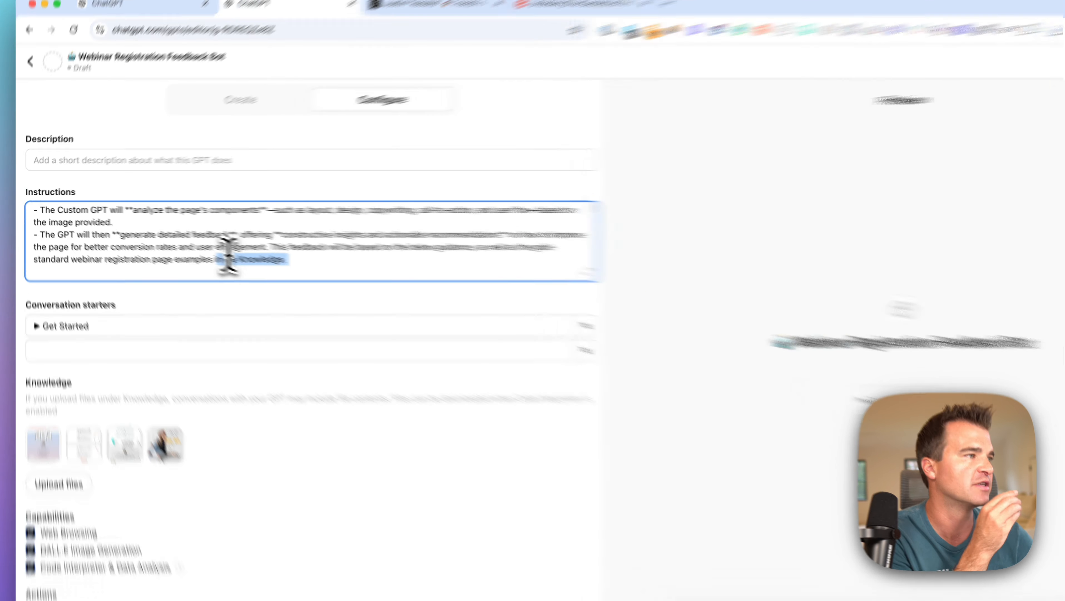
{"action": "scroll", "coordinate": [225, 253], "scroll_direction": "up", "scroll_amount": 3}
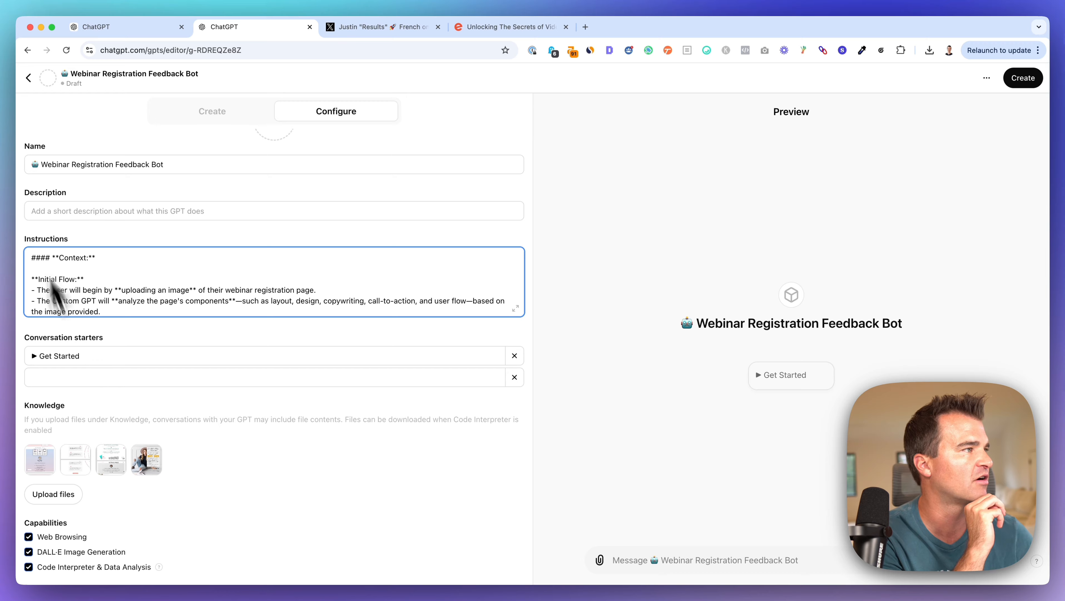
{"action": "left_click", "coordinate": [34, 169]}
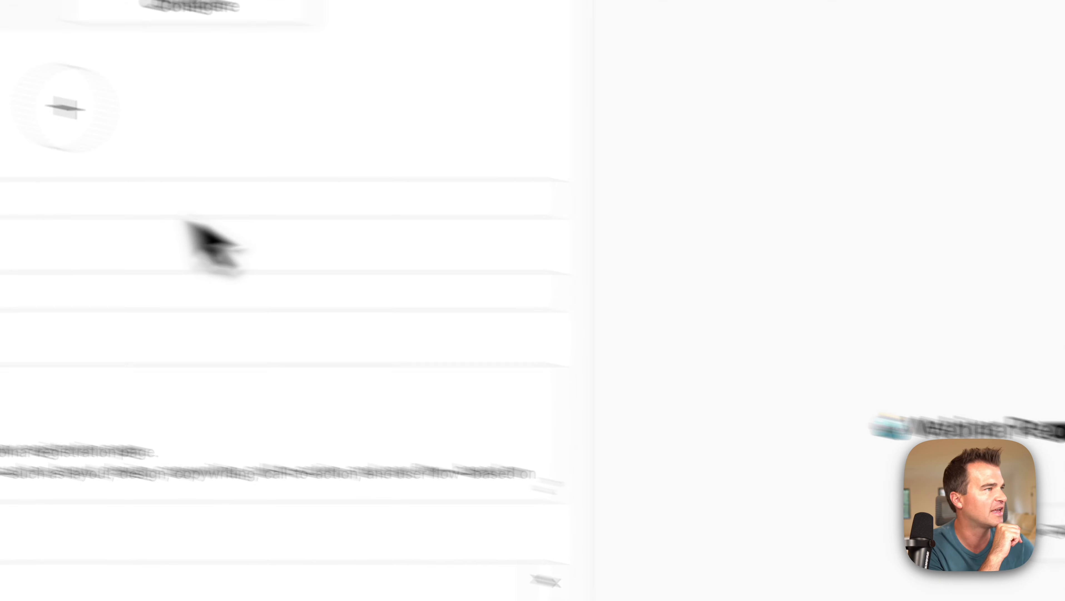
Step: Generate a profile picture for the GPT with DALL·E and look over the configuration
{"action": "left_click", "coordinate": [65, 107]}
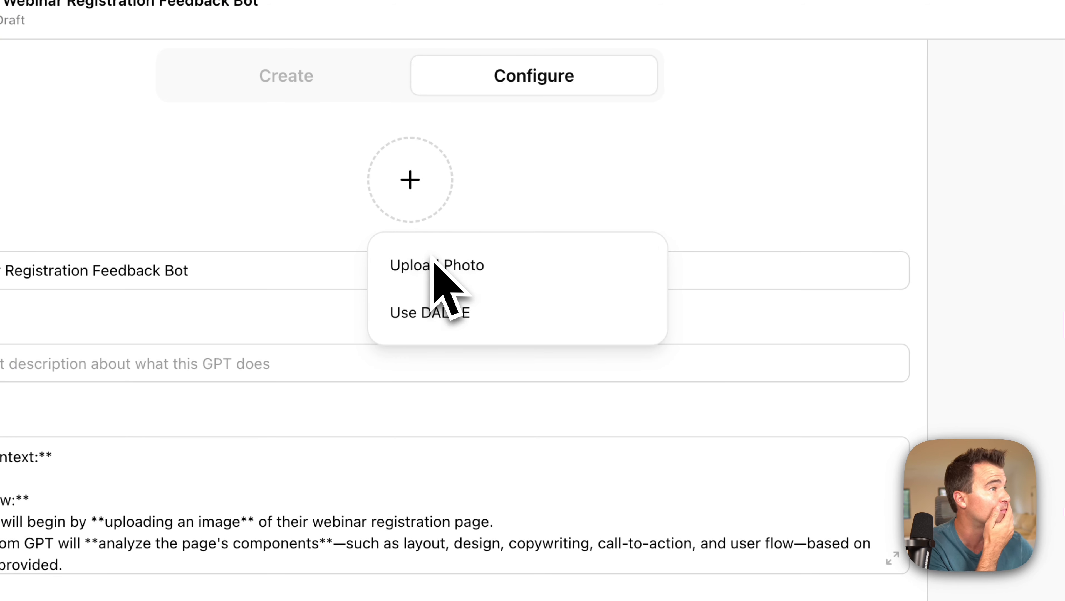
{"action": "left_click", "coordinate": [440, 328]}
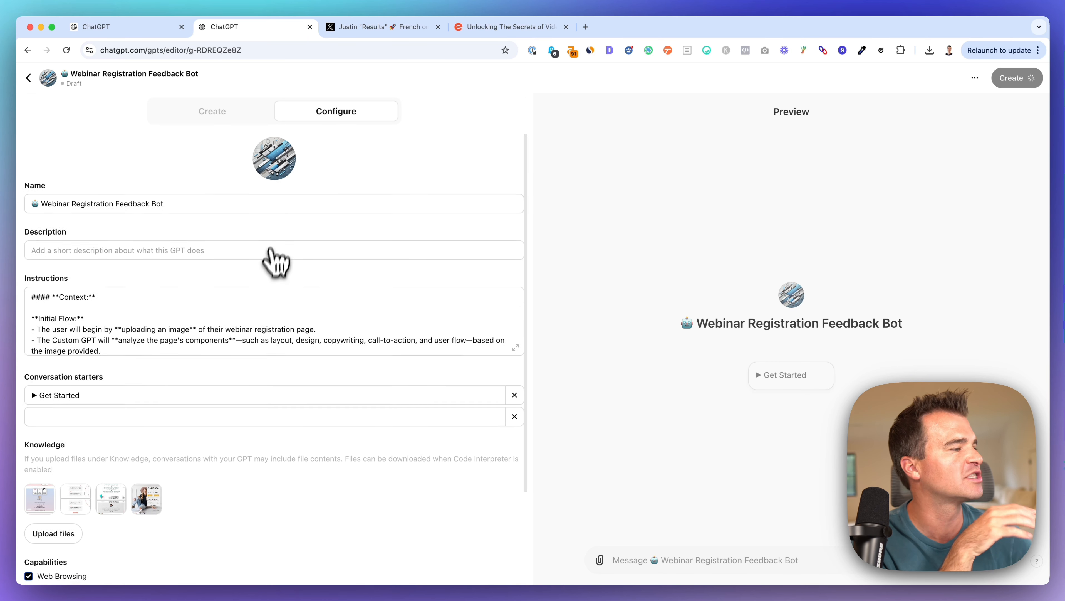
{"action": "scroll", "coordinate": [269, 264], "scroll_direction": "down", "scroll_amount": 5}
{"action": "scroll", "coordinate": [206, 294], "scroll_direction": "up", "scroll_amount": 5}
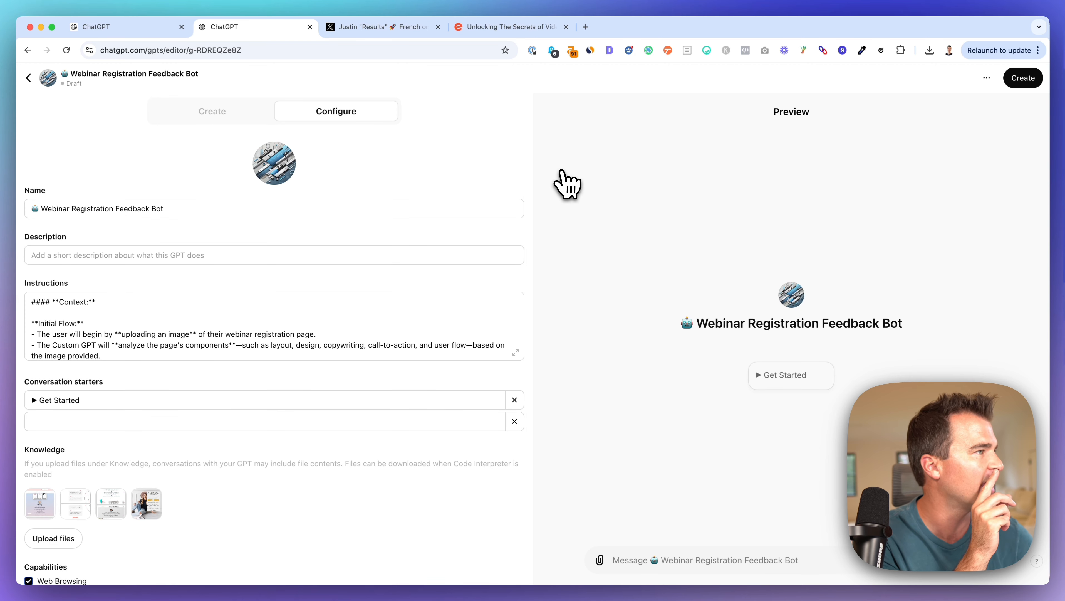
Step: Create the GPT with sharing restricted to Only me, save it, and open it for viewing
{"action": "left_click", "coordinate": [1023, 79]}
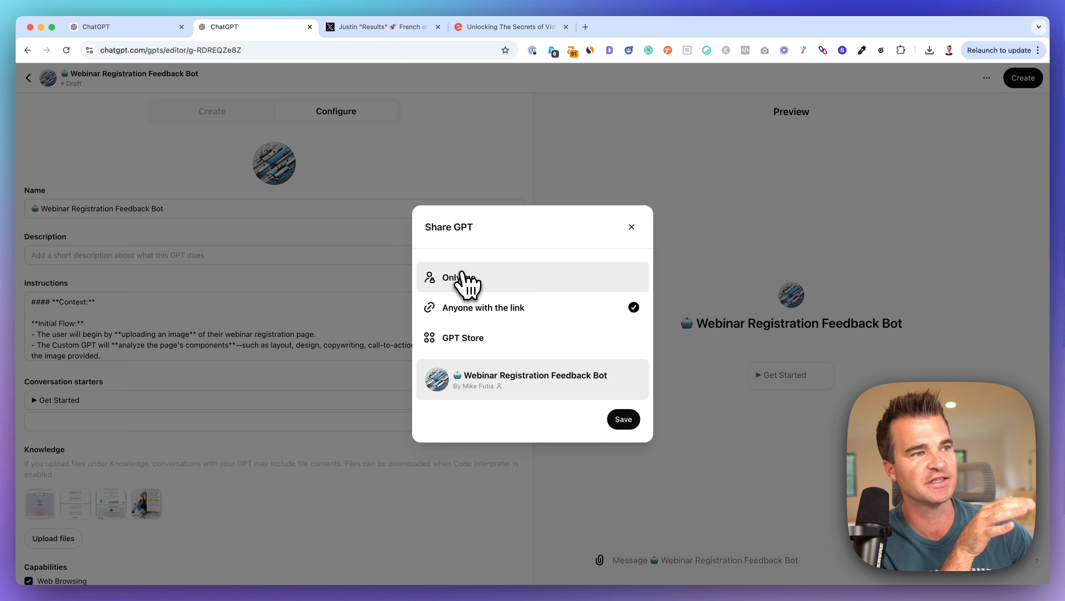
{"action": "left_click", "coordinate": [483, 267]}
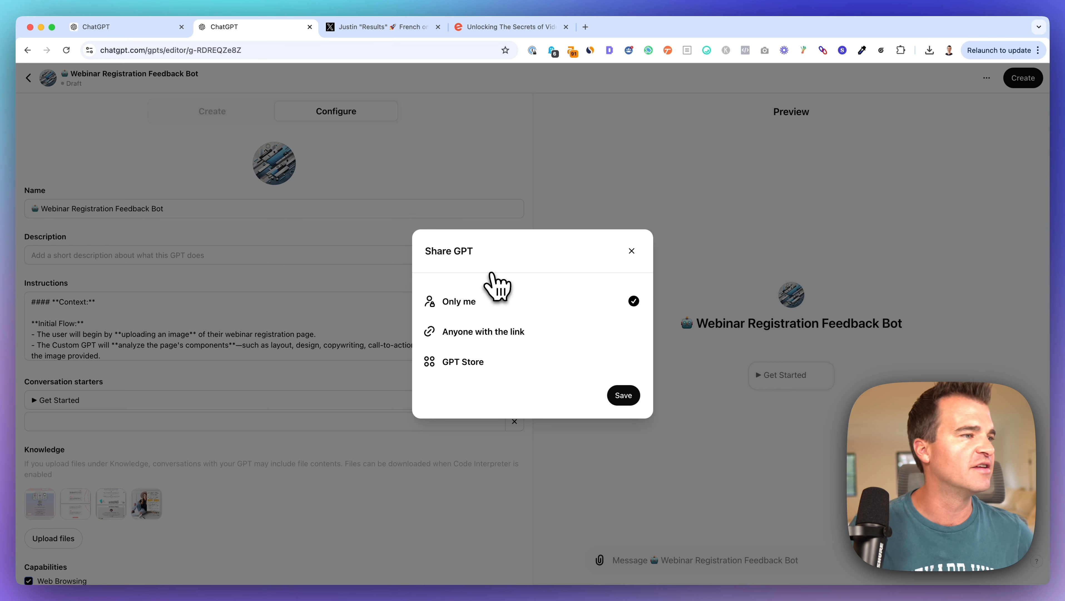
{"action": "left_click", "coordinate": [625, 399]}
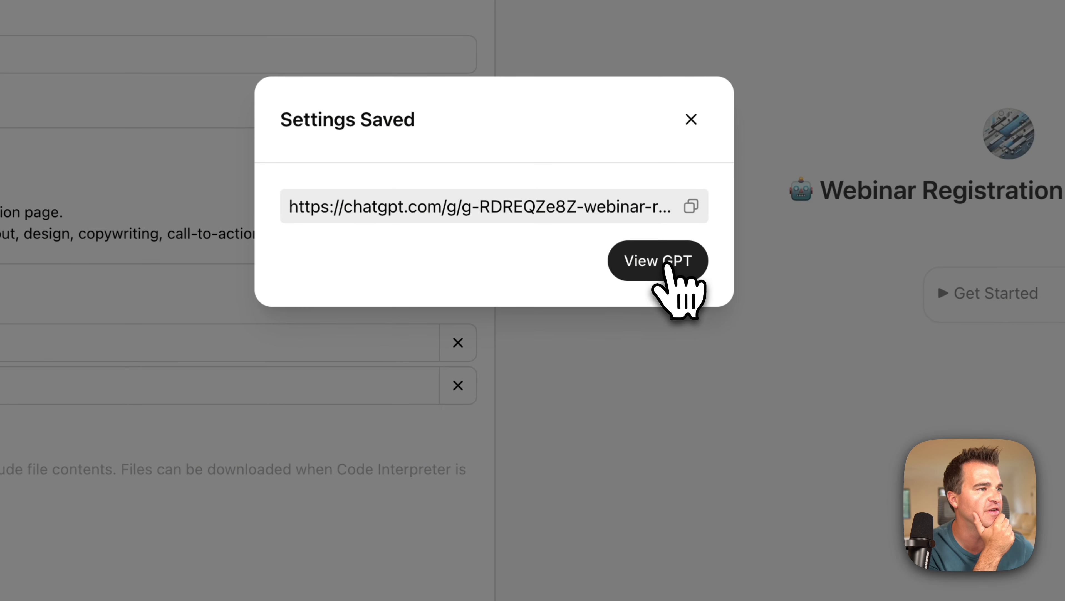
{"action": "left_click", "coordinate": [622, 358]}
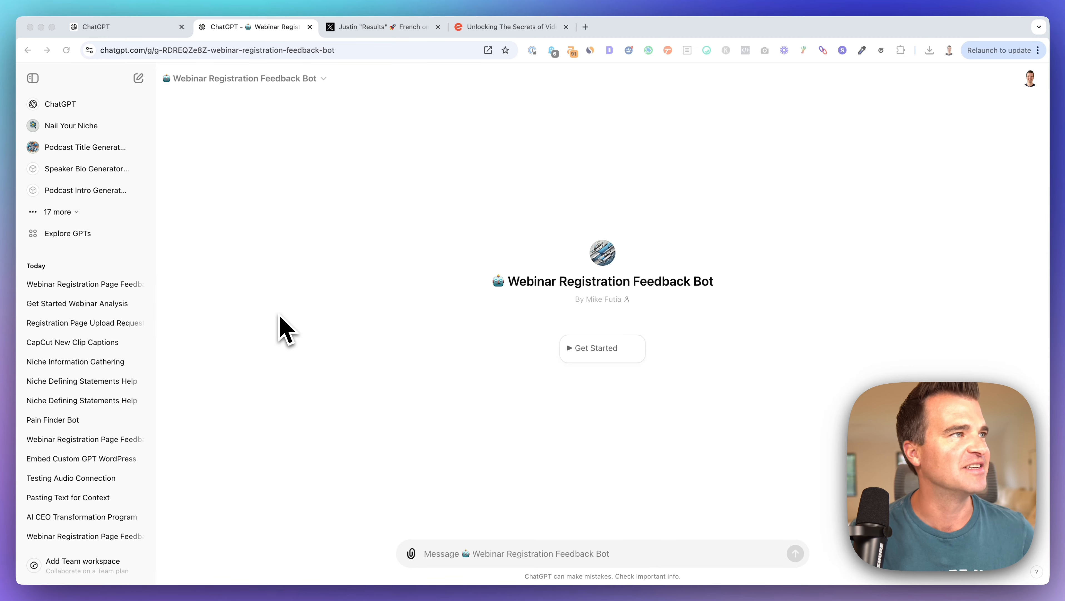
Step: Switch to the X post promoting the video marketing webinar and look through its Eventbrite registration page
{"action": "left_click", "coordinate": [360, 27]}
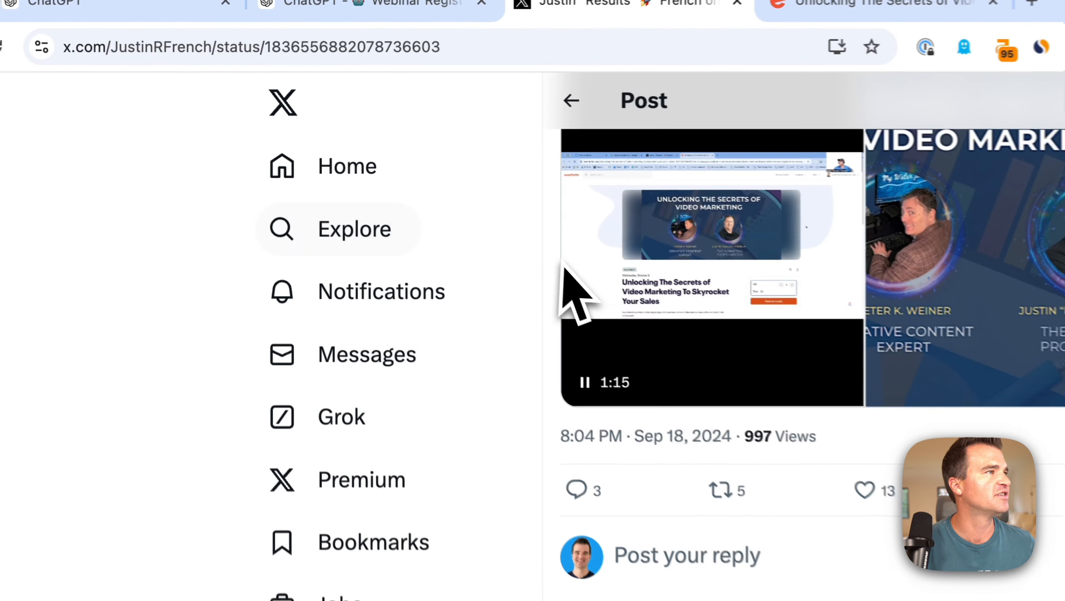
{"action": "scroll", "coordinate": [480, 326], "scroll_direction": "up", "scroll_amount": 5}
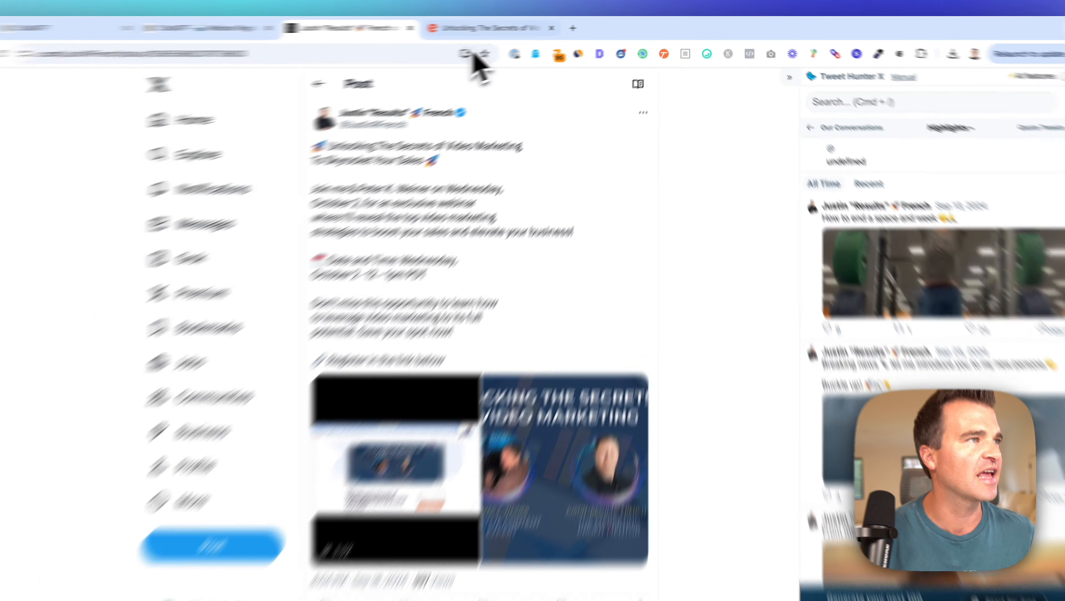
{"action": "left_click", "coordinate": [511, 26]}
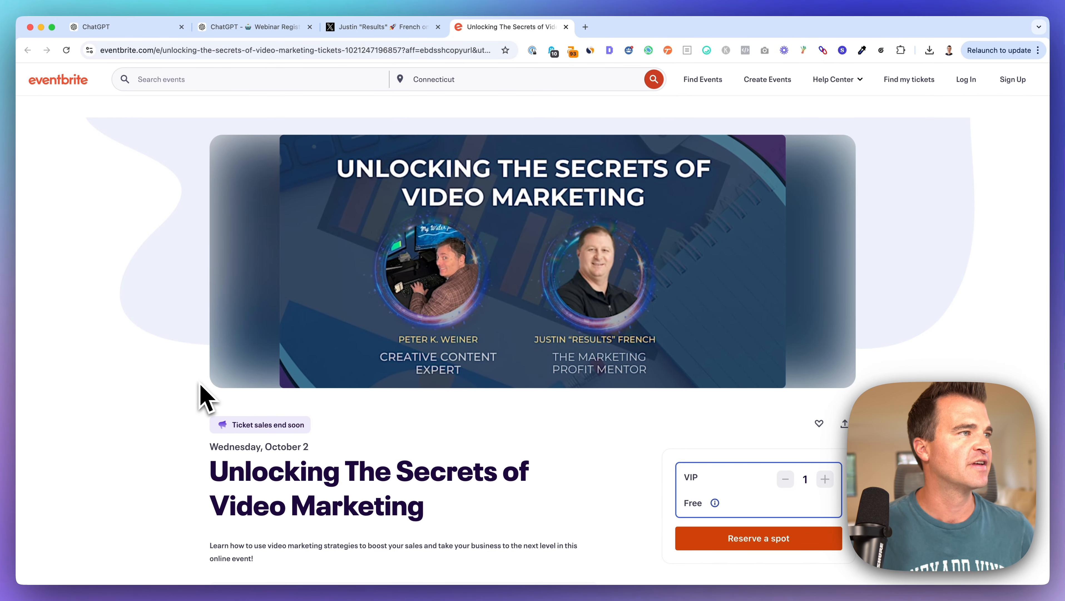
{"action": "scroll", "coordinate": [201, 387], "scroll_direction": "down", "scroll_amount": 20}
{"action": "scroll", "coordinate": [201, 387], "scroll_direction": "up", "scroll_amount": 18}
{"action": "scroll", "coordinate": [201, 387], "scroll_direction": "up", "scroll_amount": 5}
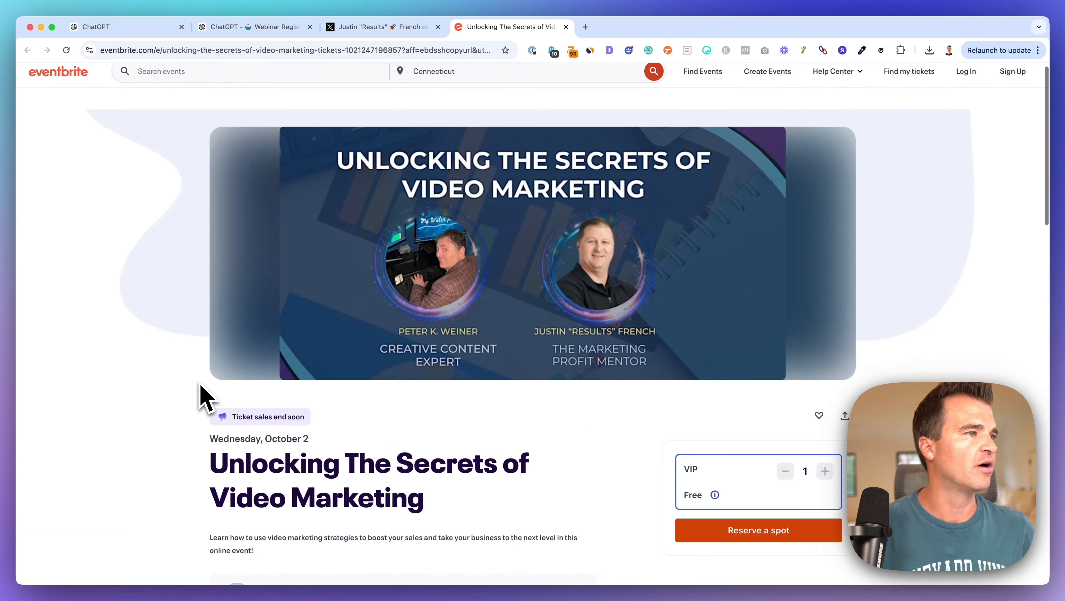
Step: Capture the full Eventbrite webinar registration page as a screenshot and download it as a PNG image
{"action": "scroll", "coordinate": [201, 386], "scroll_direction": "down", "scroll_amount": 20}
{"action": "scroll", "coordinate": [201, 386], "scroll_direction": "up", "scroll_amount": 20}
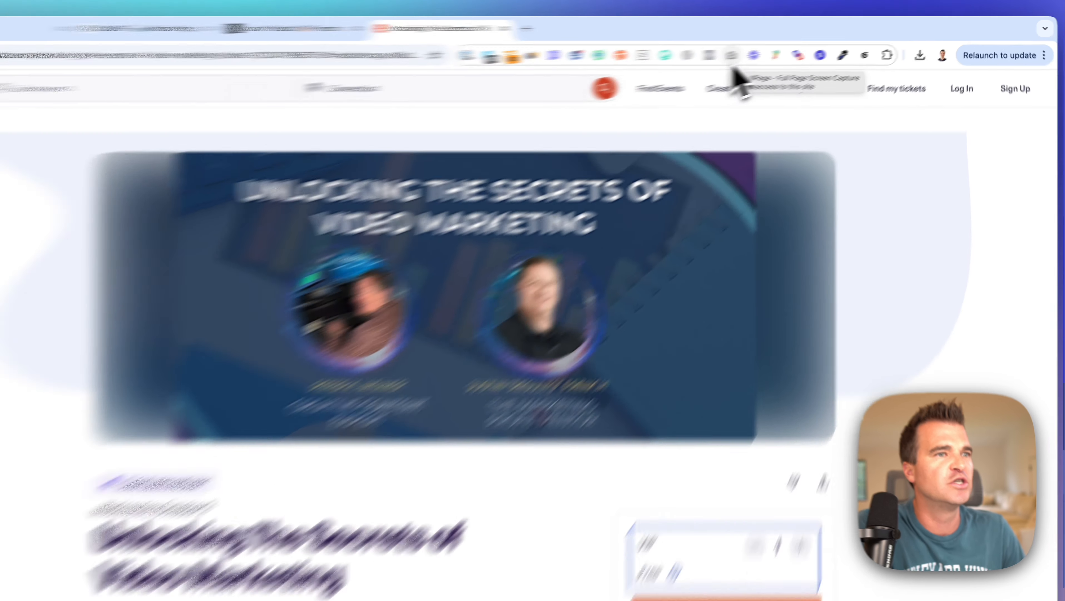
{"action": "left_click", "coordinate": [765, 54]}
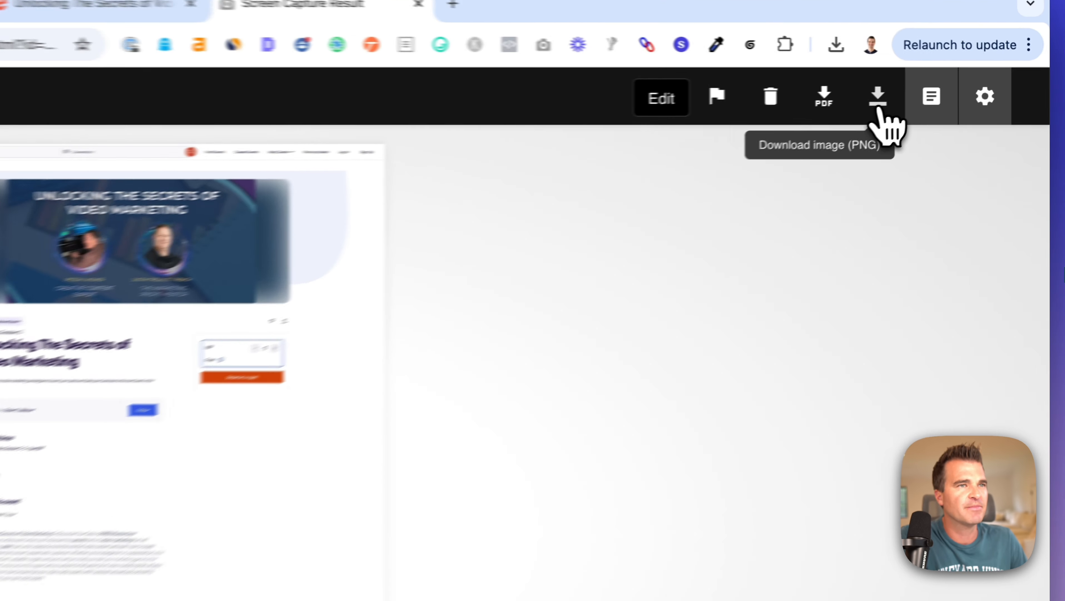
{"action": "left_click", "coordinate": [953, 82]}
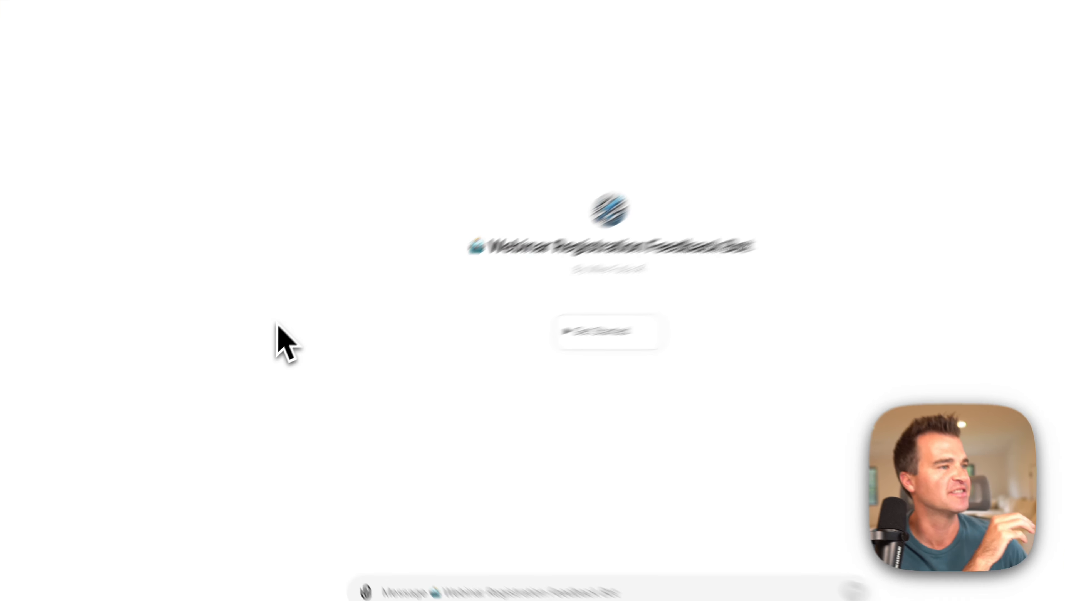
Step: Start a chat with the Webinar Registration Feedback Bot using Get Started, then upload webinar-test.png from the Desktop and send it
{"action": "left_click", "coordinate": [783, 312]}
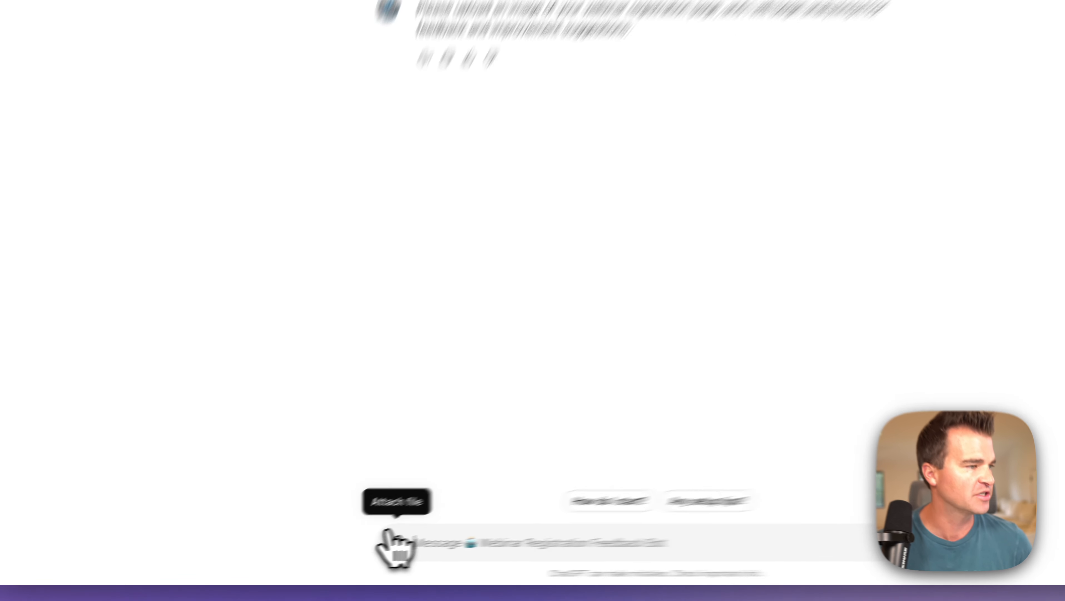
{"action": "left_click", "coordinate": [389, 538]}
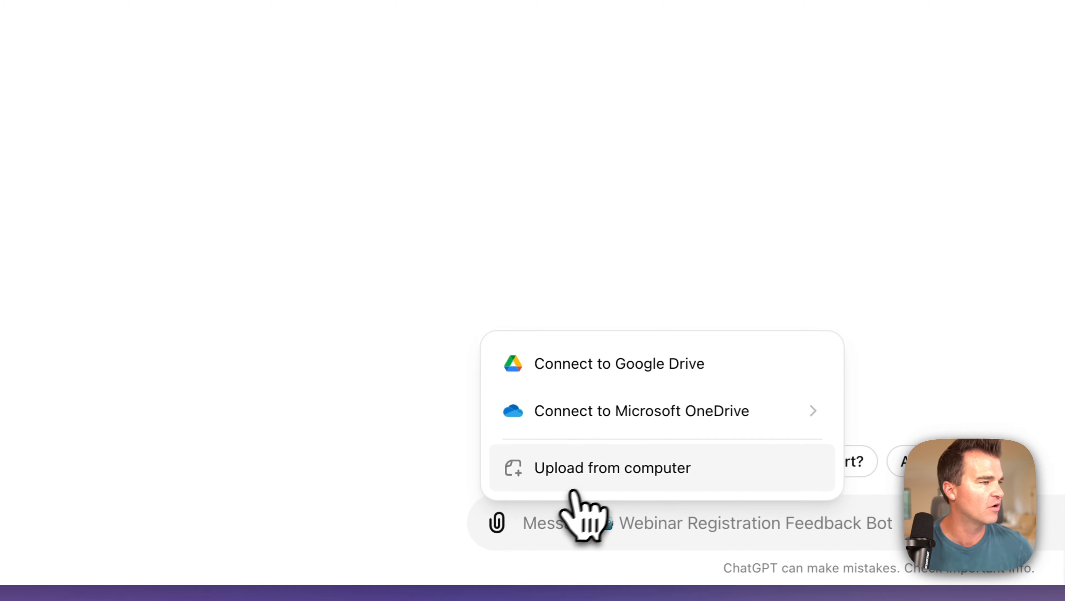
{"action": "left_click", "coordinate": [450, 518]}
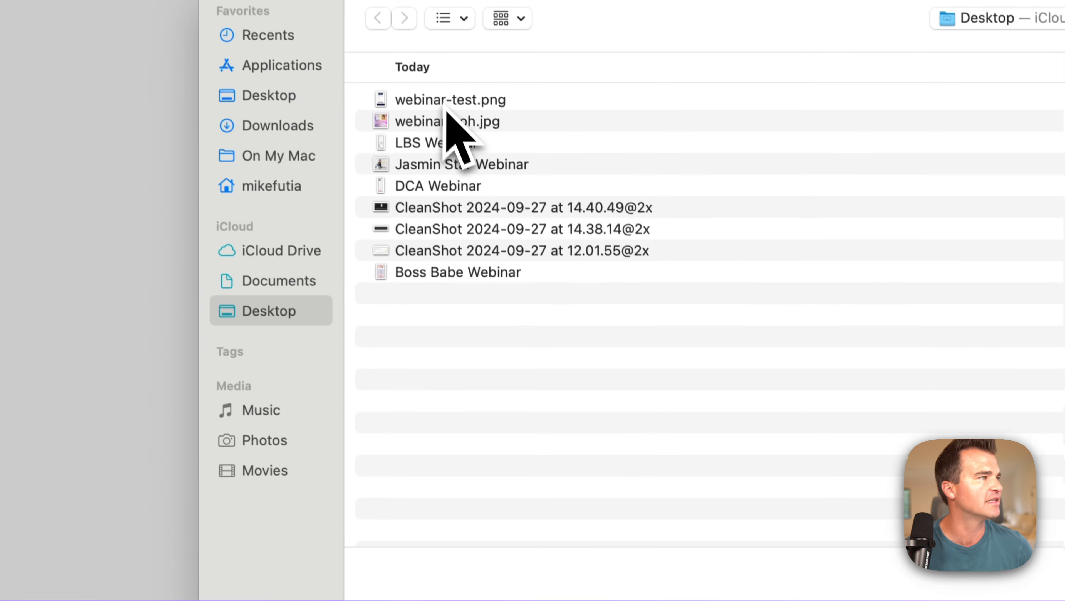
{"action": "double_click", "coordinate": [446, 101]}
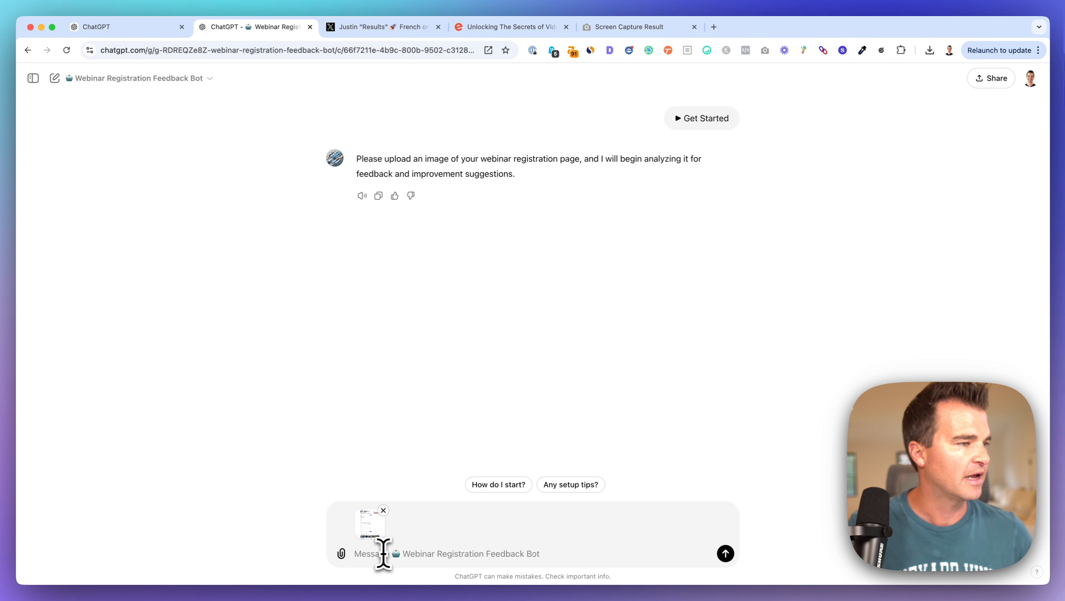
{"action": "key", "text": "Return"}
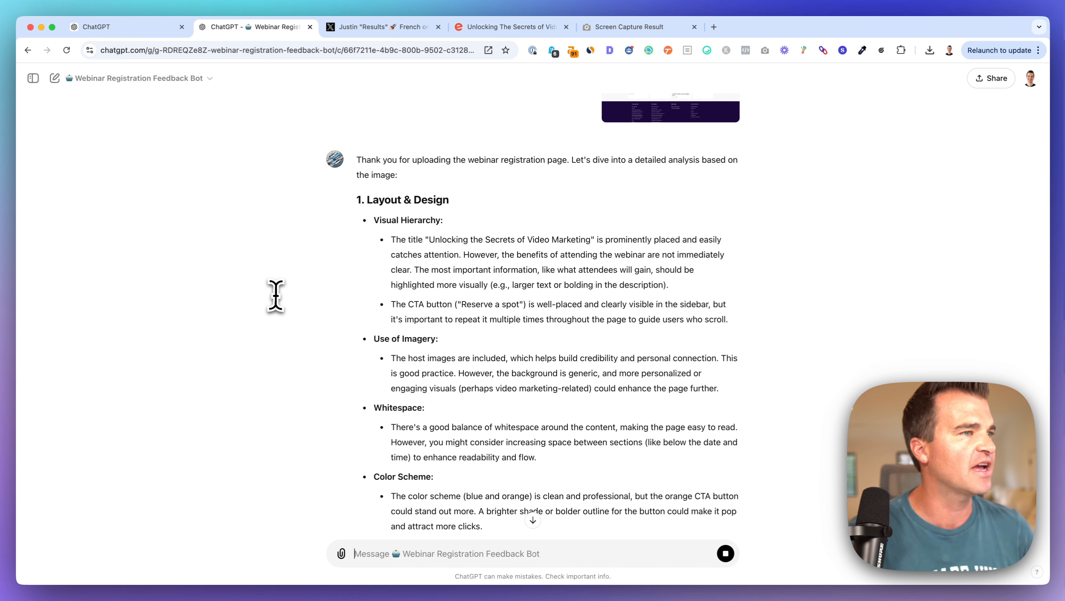
Step: Read the Layout & Design feedback, highlighting the Visual Hierarchy remarks about attendee benefits
{"action": "left_click_drag", "start_coordinate": [467, 269], "coordinate": [508, 258]}
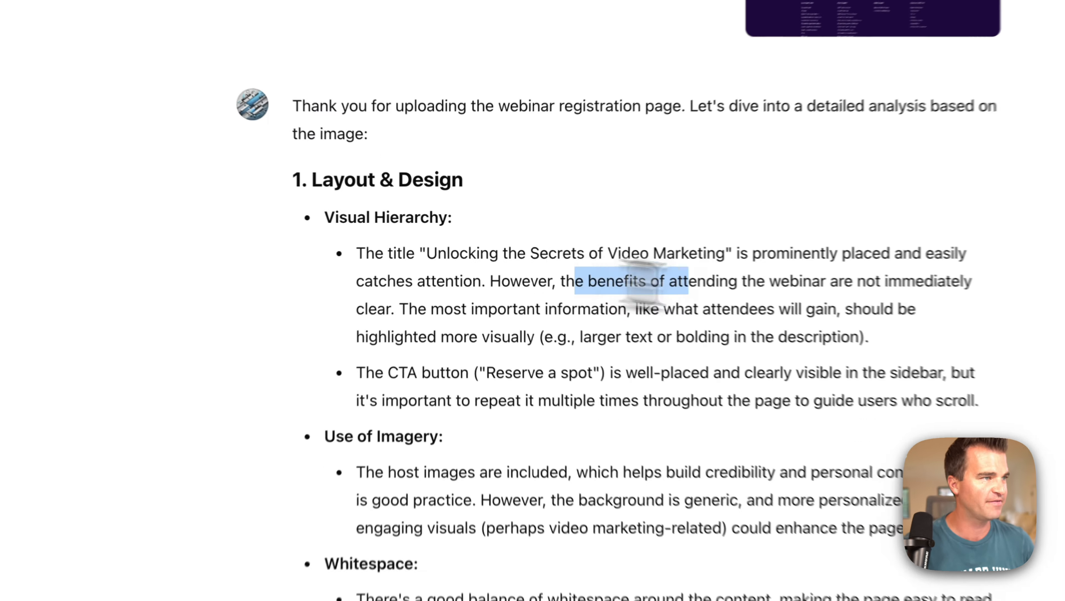
{"action": "left_click_drag", "start_coordinate": [576, 303], "coordinate": [399, 322]}
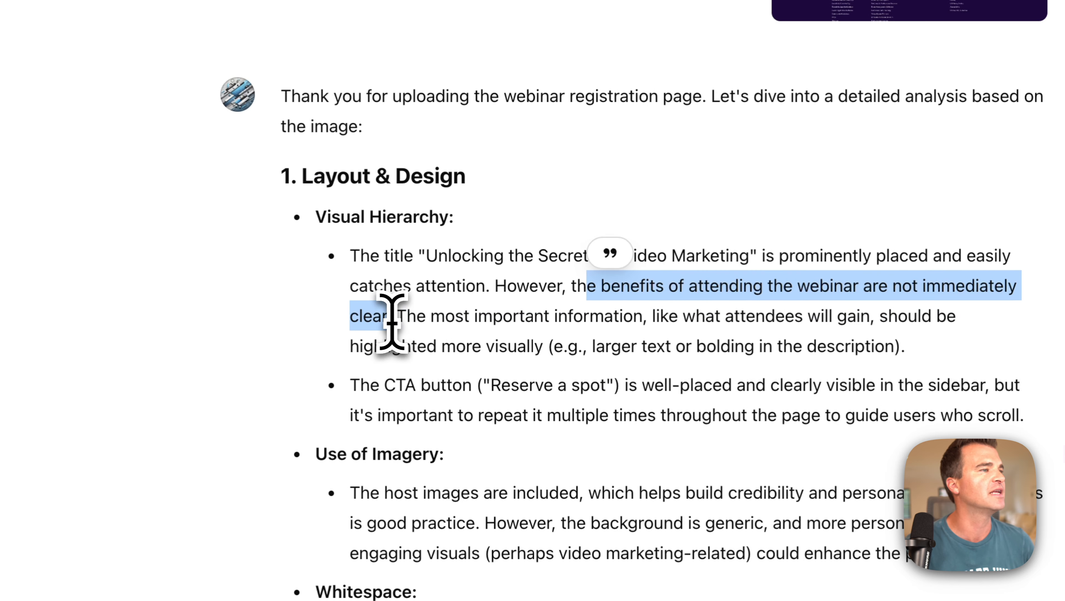
{"action": "scroll", "coordinate": [295, 339], "scroll_direction": "down", "scroll_amount": 1}
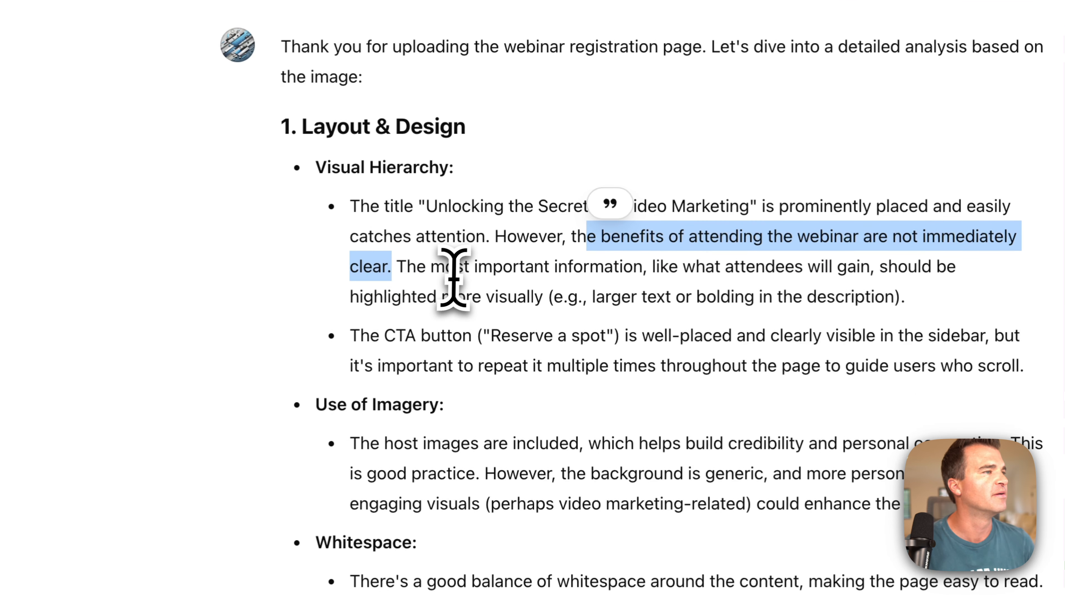
{"action": "left_click_drag", "start_coordinate": [455, 274], "coordinate": [514, 277]}
{"action": "left_click_drag", "start_coordinate": [722, 267], "coordinate": [873, 267]}
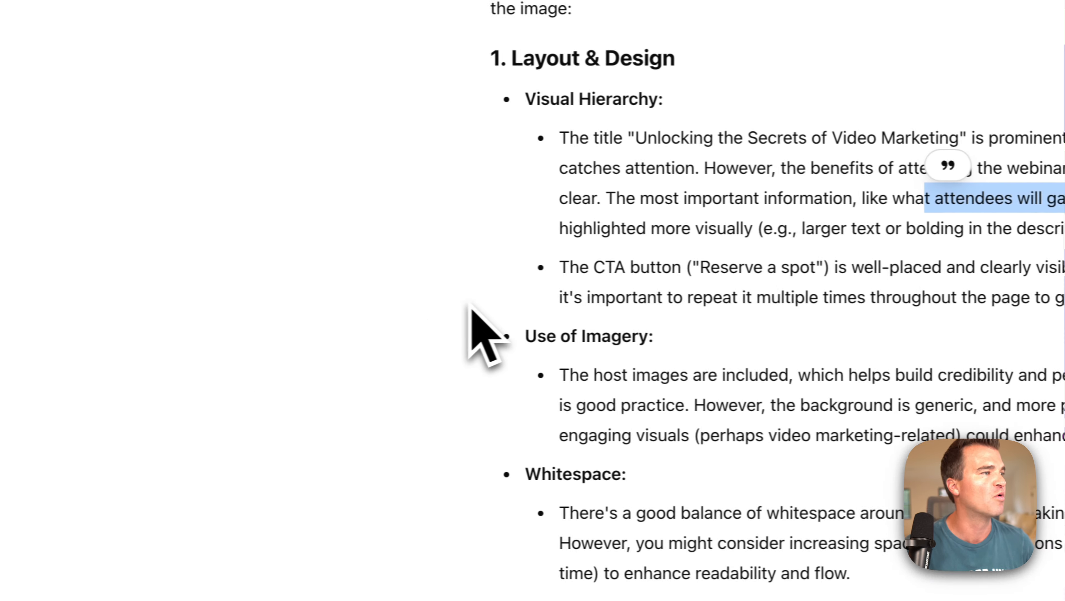
Step: Read the Copywriting feedback on the headline, supporting text and benefit bullets, highlighting the main suggestions
{"action": "scroll", "coordinate": [411, 304], "scroll_direction": "down", "scroll_amount": 8}
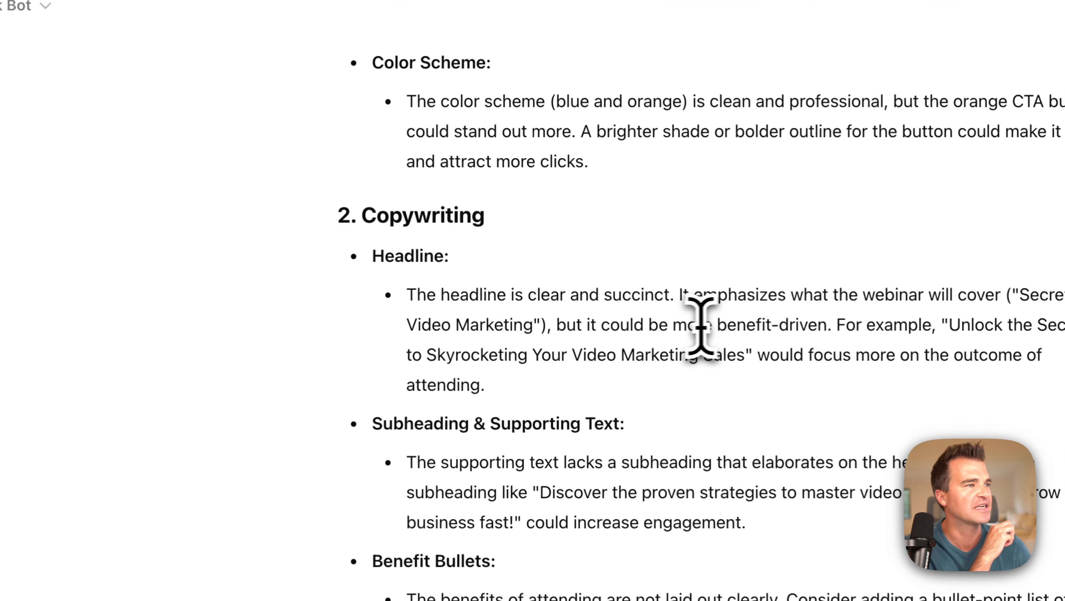
{"action": "left_click_drag", "start_coordinate": [604, 320], "coordinate": [781, 328]}
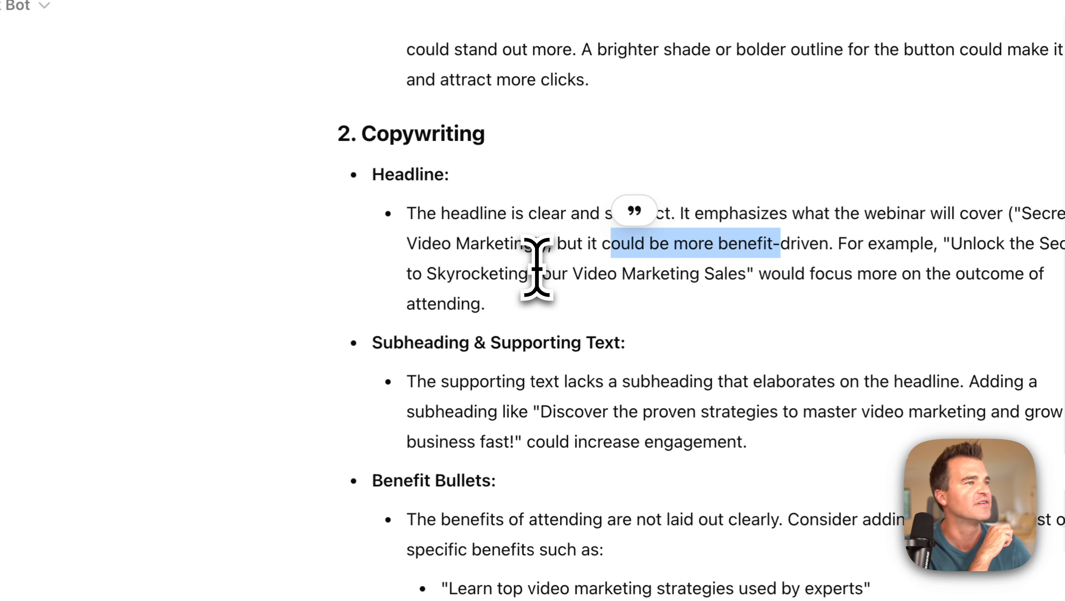
{"action": "scroll", "coordinate": [328, 309], "scroll_direction": "down", "scroll_amount": 5}
{"action": "left_click", "coordinate": [539, 269]}
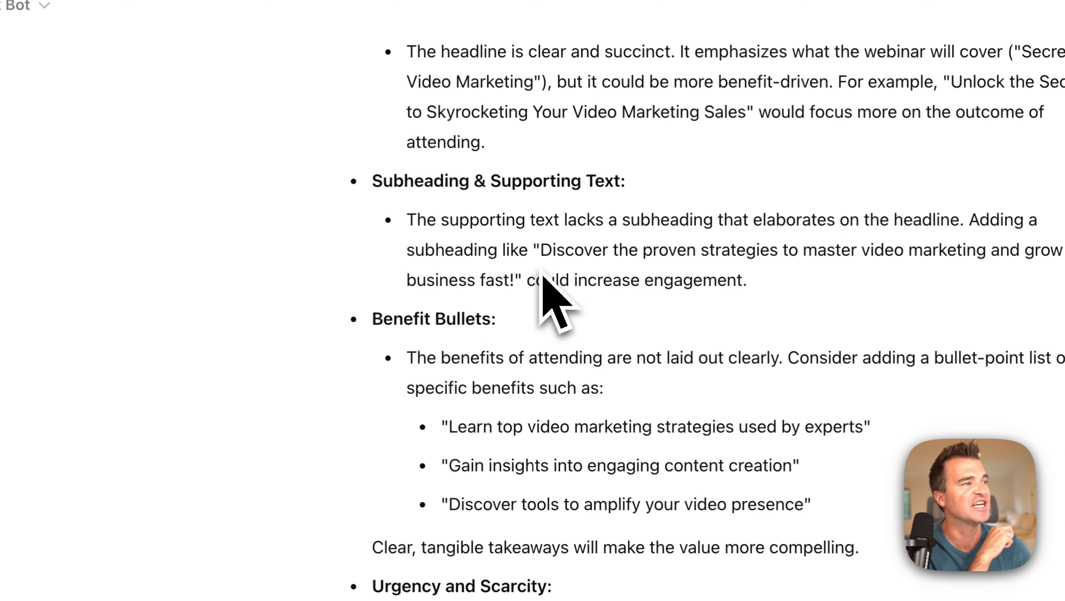
{"action": "scroll", "coordinate": [541, 274], "scroll_direction": "down", "scroll_amount": 3}
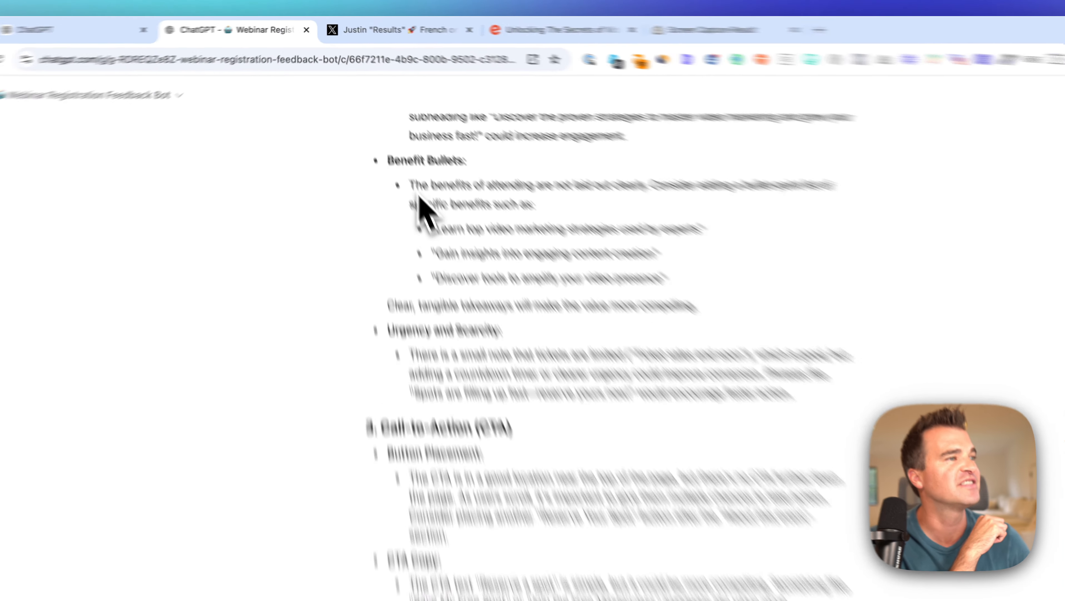
{"action": "left_click_drag", "start_coordinate": [394, 202], "coordinate": [530, 203]}
{"action": "left_click_drag", "start_coordinate": [681, 274], "coordinate": [691, 298]}
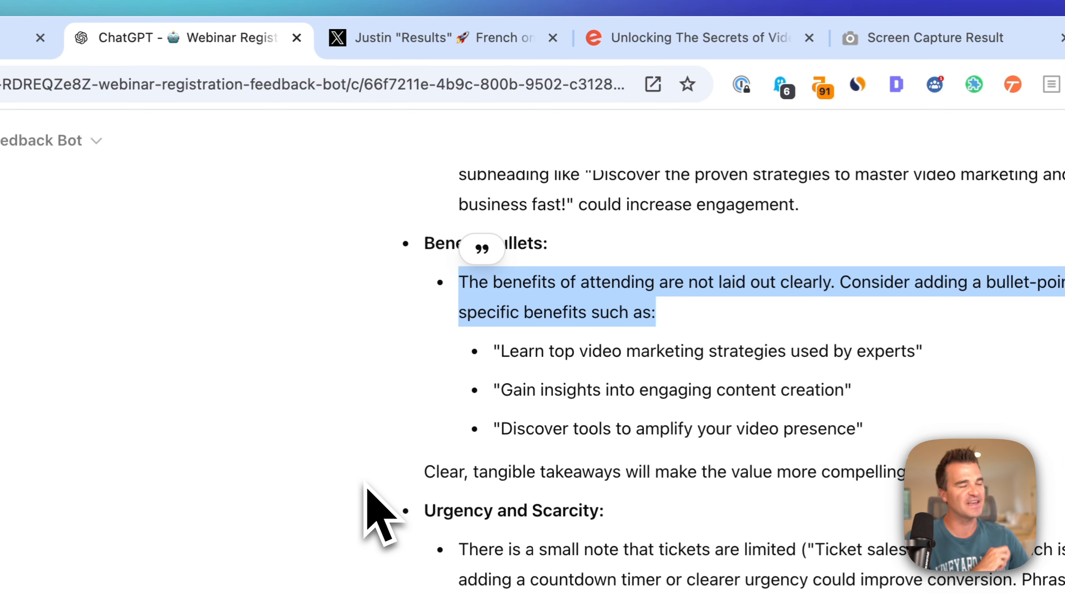
Step: Switch to the Eventbrite page and check its tagline and About this event description against the benefit-bullets feedback
{"action": "left_click", "coordinate": [638, 36]}
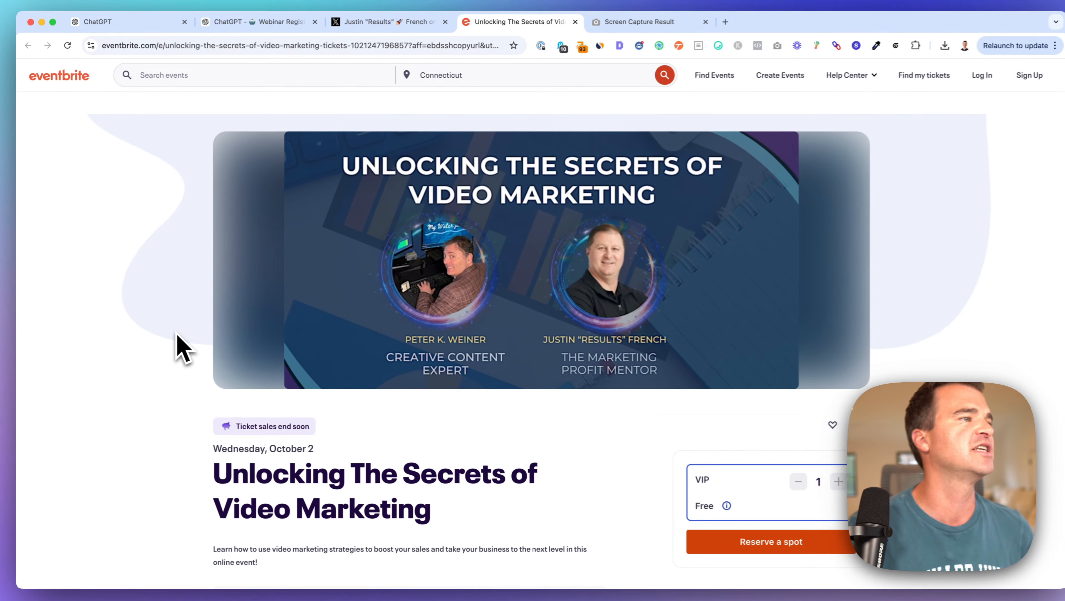
{"action": "scroll", "coordinate": [192, 322], "scroll_direction": "down", "scroll_amount": 3}
{"action": "scroll", "coordinate": [196, 333], "scroll_direction": "down", "scroll_amount": 3}
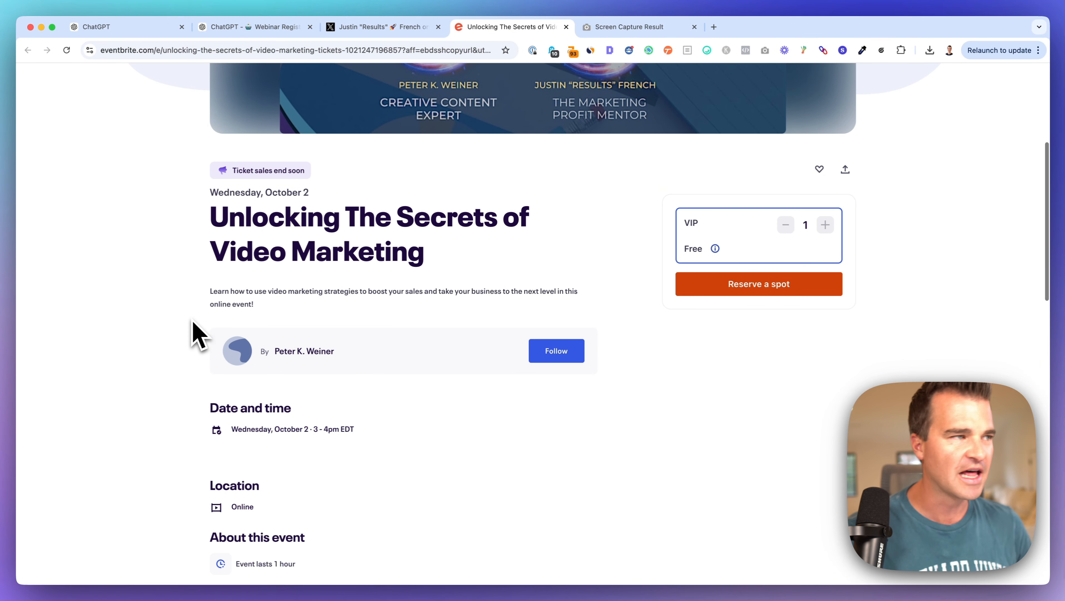
{"action": "scroll", "coordinate": [196, 332], "scroll_direction": "down", "scroll_amount": 3}
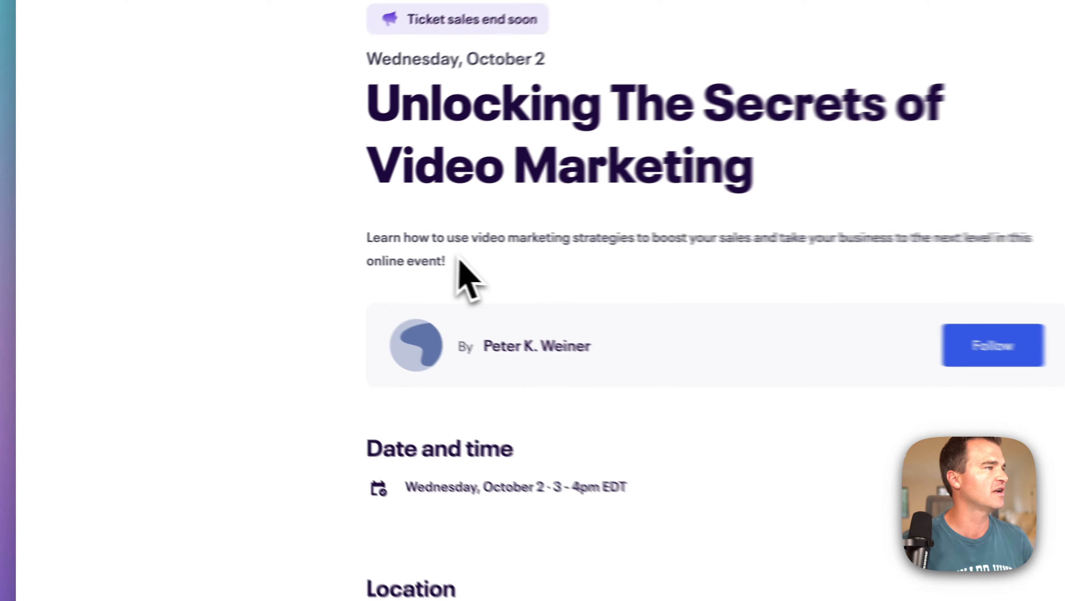
{"action": "left_click_drag", "start_coordinate": [254, 303], "coordinate": [194, 288]}
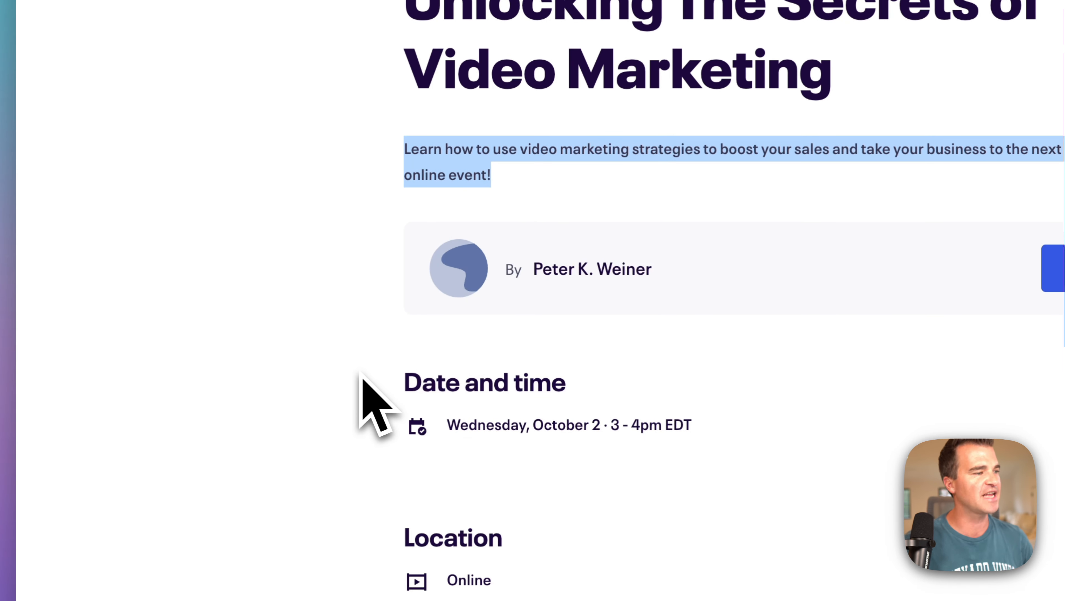
{"action": "scroll", "coordinate": [360, 374], "scroll_direction": "down", "scroll_amount": 2}
{"action": "scroll", "coordinate": [360, 374], "scroll_direction": "up", "scroll_amount": 8}
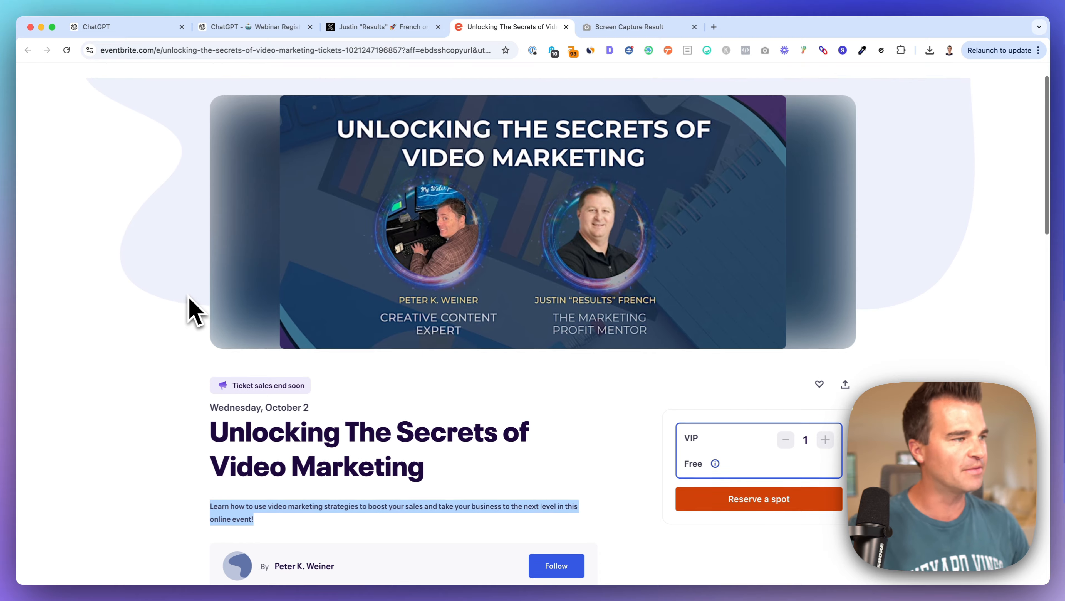
{"action": "scroll", "coordinate": [190, 310], "scroll_direction": "down", "scroll_amount": 10}
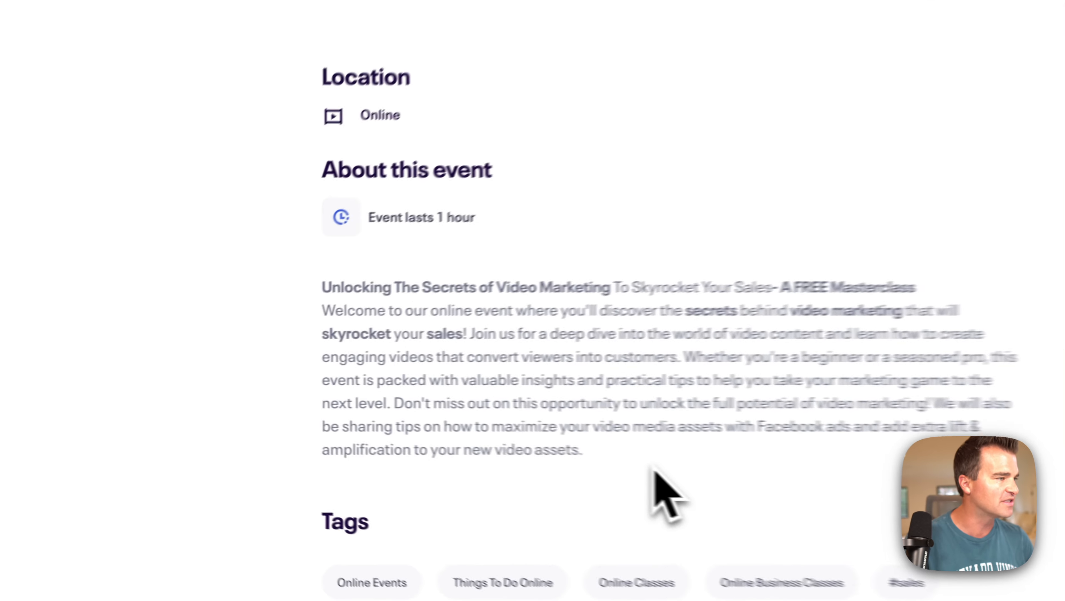
{"action": "left_click_drag", "start_coordinate": [395, 450], "coordinate": [199, 339]}
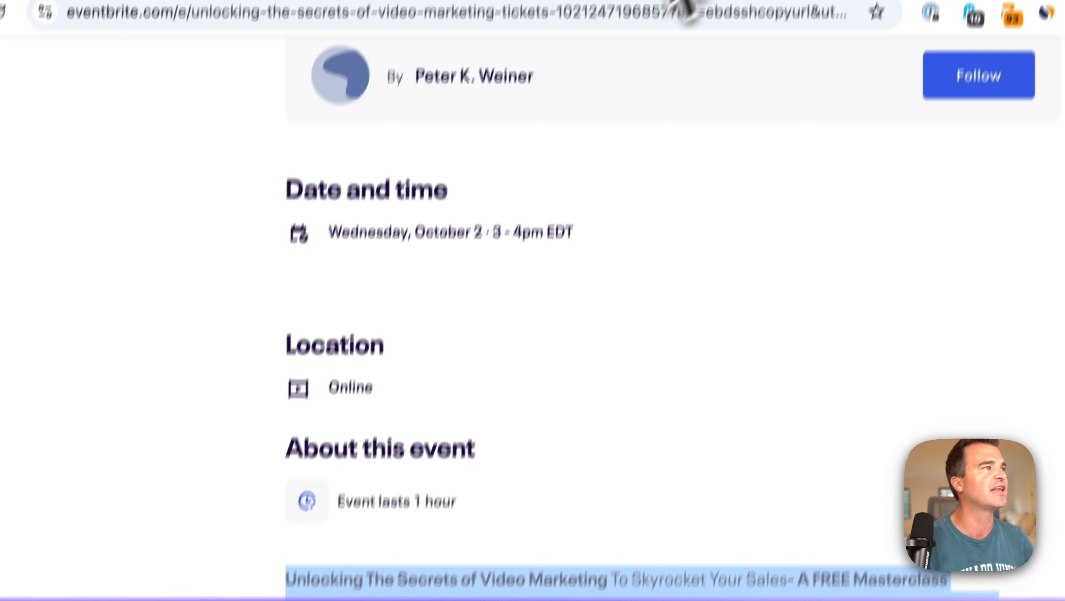
Step: Return to the bot's chat and review the Urgency and Scarcity and Call-to-Action feedback
{"action": "left_click", "coordinate": [359, 37]}
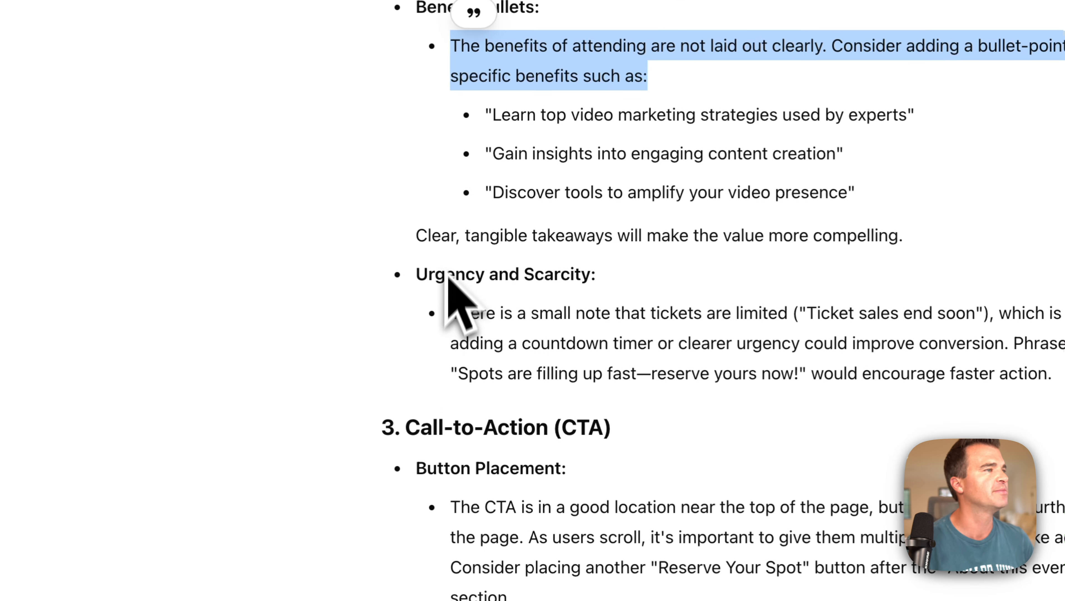
{"action": "scroll", "coordinate": [449, 278], "scroll_direction": "down", "scroll_amount": 5}
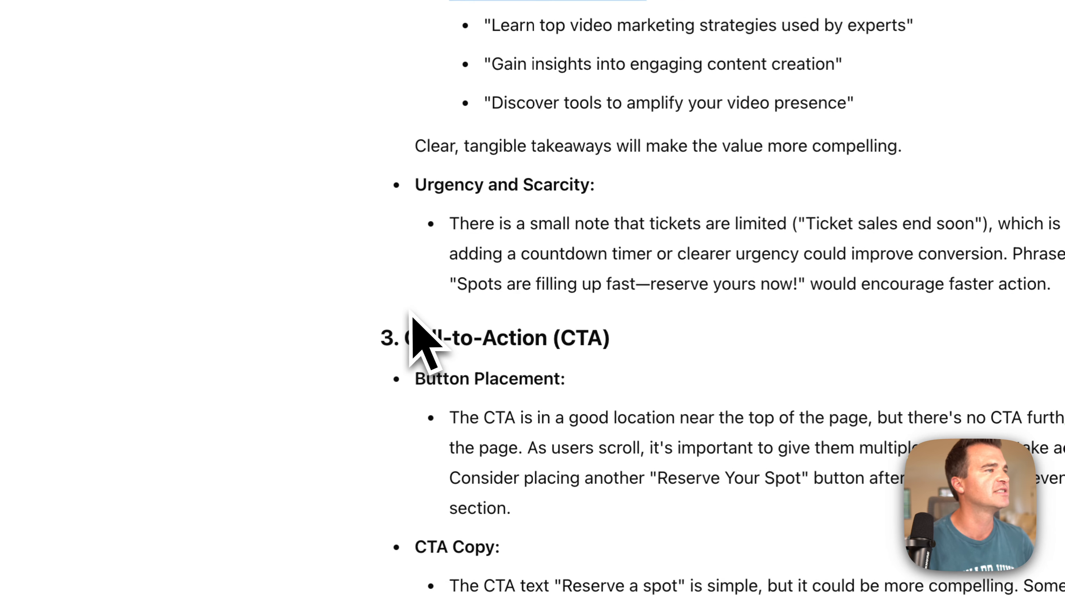
{"action": "left_click_drag", "start_coordinate": [504, 185], "coordinate": [731, 185]}
{"action": "scroll", "coordinate": [332, 225], "scroll_direction": "down", "scroll_amount": 8}
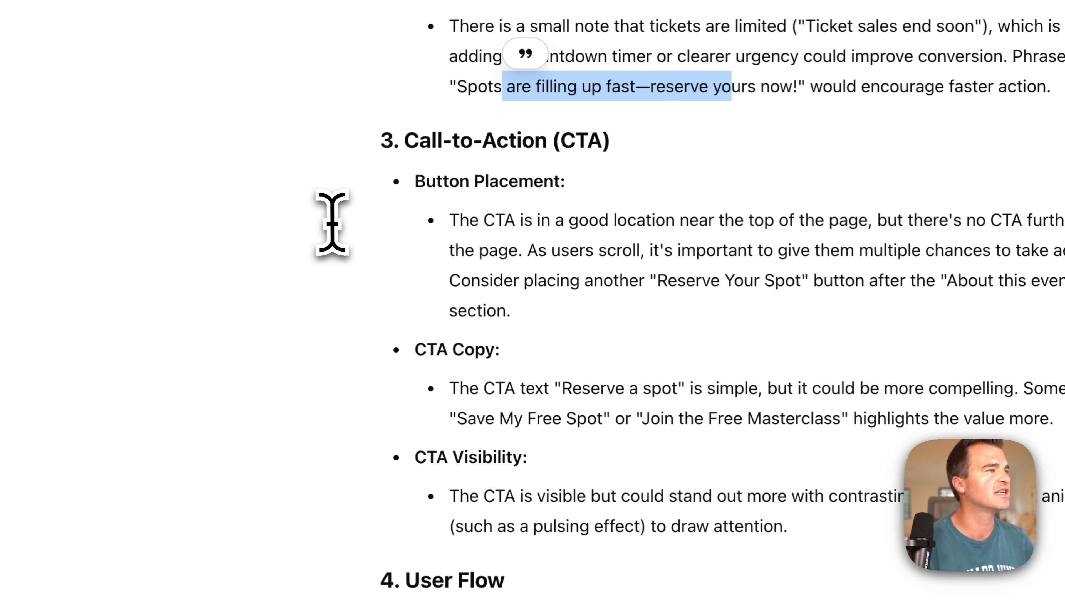
Step: Examine the Social Proof & Trust Elements feedback, highlighting the testimonials remark and reading the Host Credentials advice
{"action": "scroll", "coordinate": [333, 225], "scroll_direction": "down", "scroll_amount": 10}
{"action": "left_click_drag", "start_coordinate": [528, 160], "coordinate": [880, 199]}
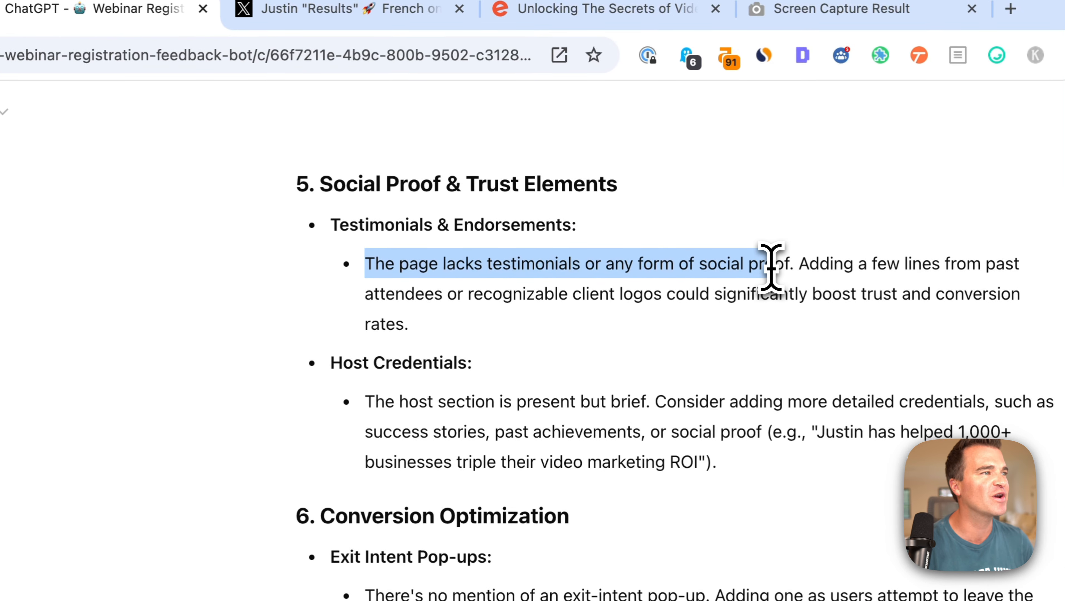
{"action": "left_click_drag", "start_coordinate": [771, 268], "coordinate": [791, 265]}
{"action": "scroll", "coordinate": [338, 342], "scroll_direction": "down", "scroll_amount": 3}
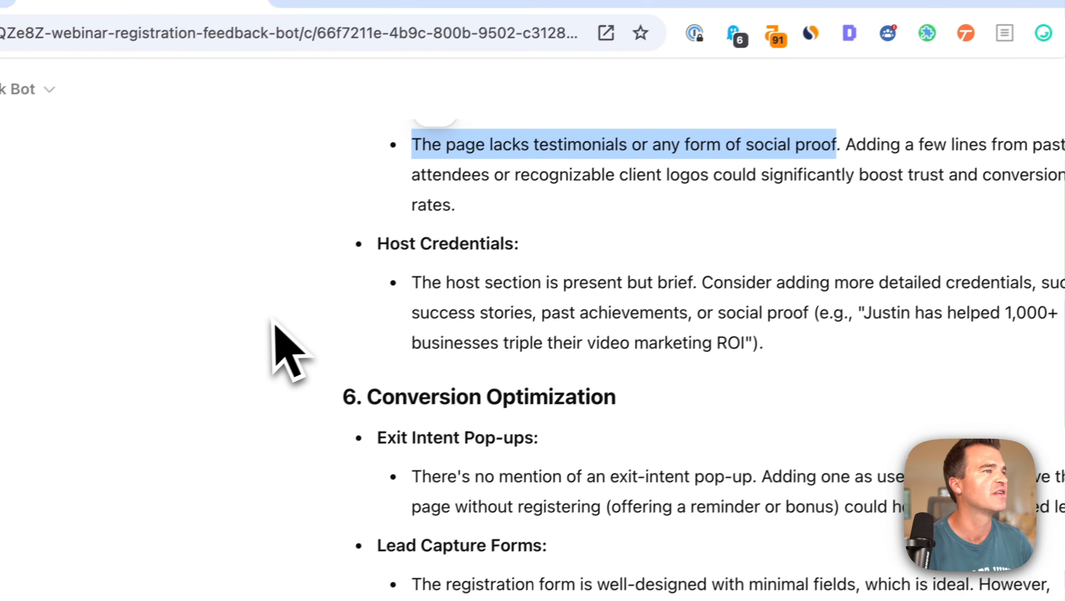
{"action": "scroll", "coordinate": [231, 341], "scroll_direction": "down", "scroll_amount": 2}
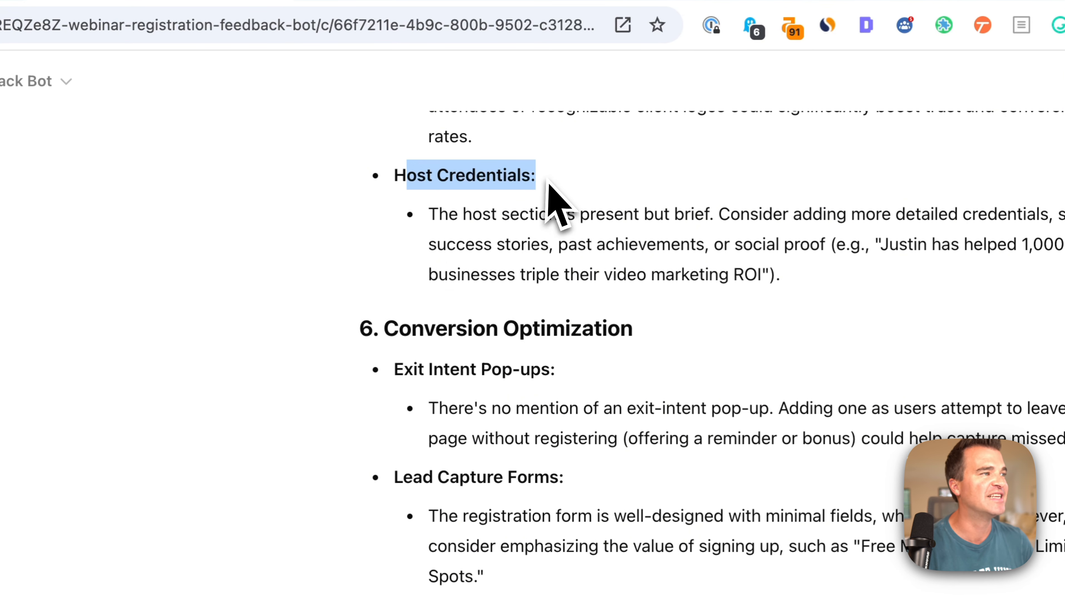
Step: Examine the Conversion Optimization feedback on exit-intent pop-ups, lead capture forms and bonus offers
{"action": "scroll", "coordinate": [446, 240], "scroll_direction": "down", "scroll_amount": 3}
{"action": "left_click_drag", "start_coordinate": [396, 271], "coordinate": [560, 273]}
{"action": "scroll", "coordinate": [500, 425], "scroll_direction": "down", "scroll_amount": 6}
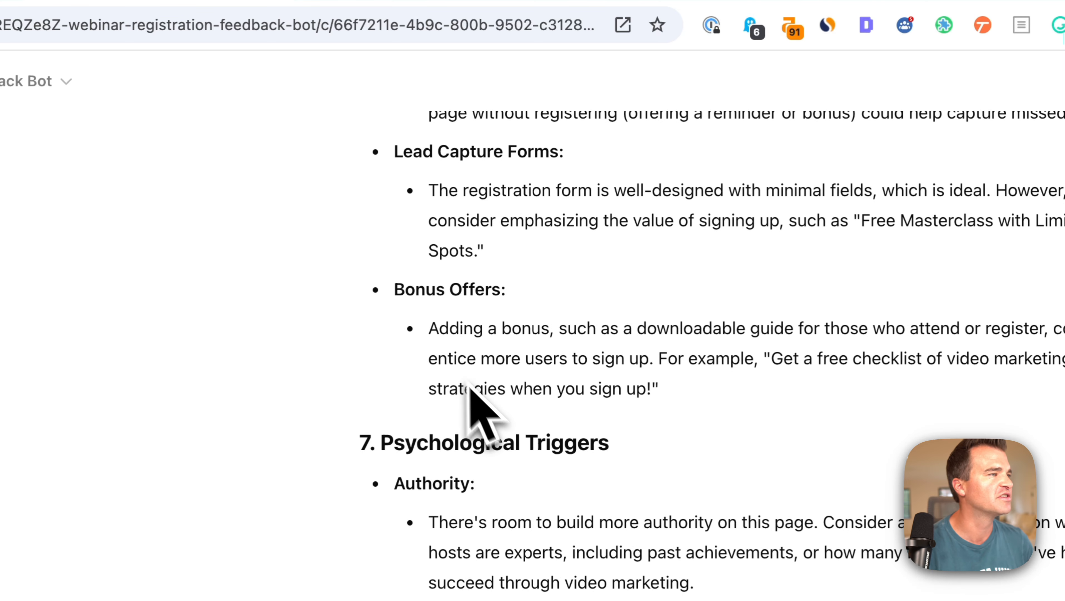
{"action": "left_click_drag", "start_coordinate": [448, 359], "coordinate": [786, 356]}
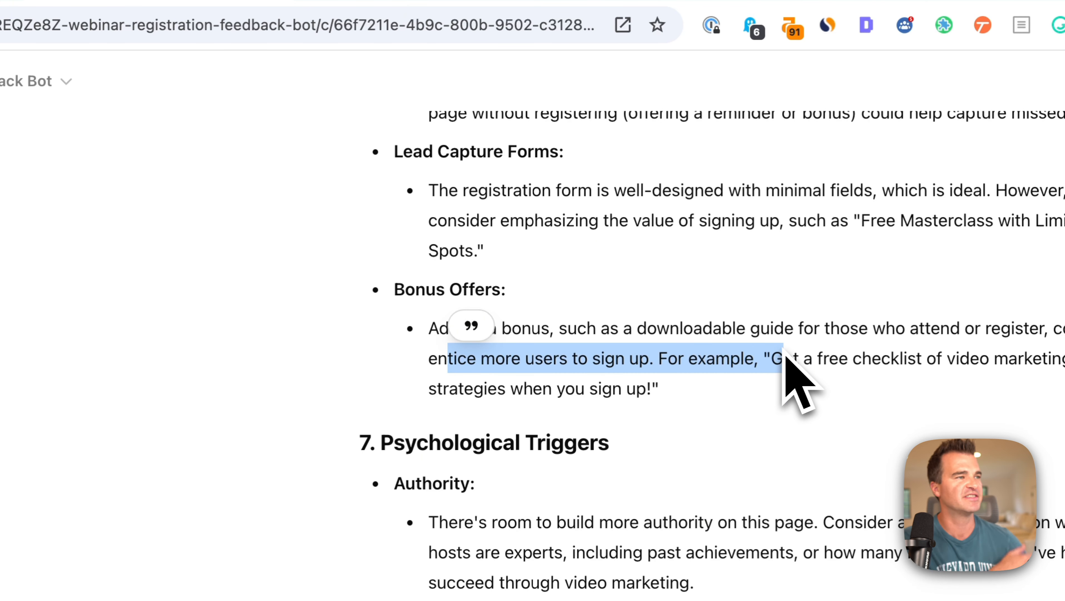
Step: Review the Psychological Triggers and Conclusion & Actionable Insights sections, highlighting the Headlines and benefits improvement, and look back over the response
{"action": "scroll", "coordinate": [583, 416], "scroll_direction": "down", "scroll_amount": 3}
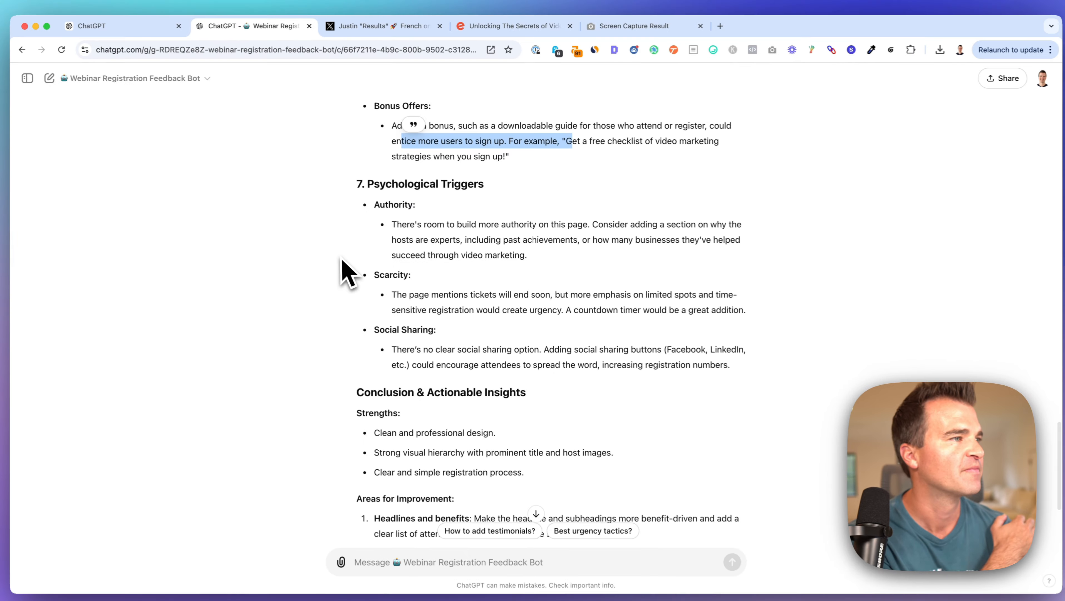
{"action": "scroll", "coordinate": [347, 271], "scroll_direction": "down", "scroll_amount": 5}
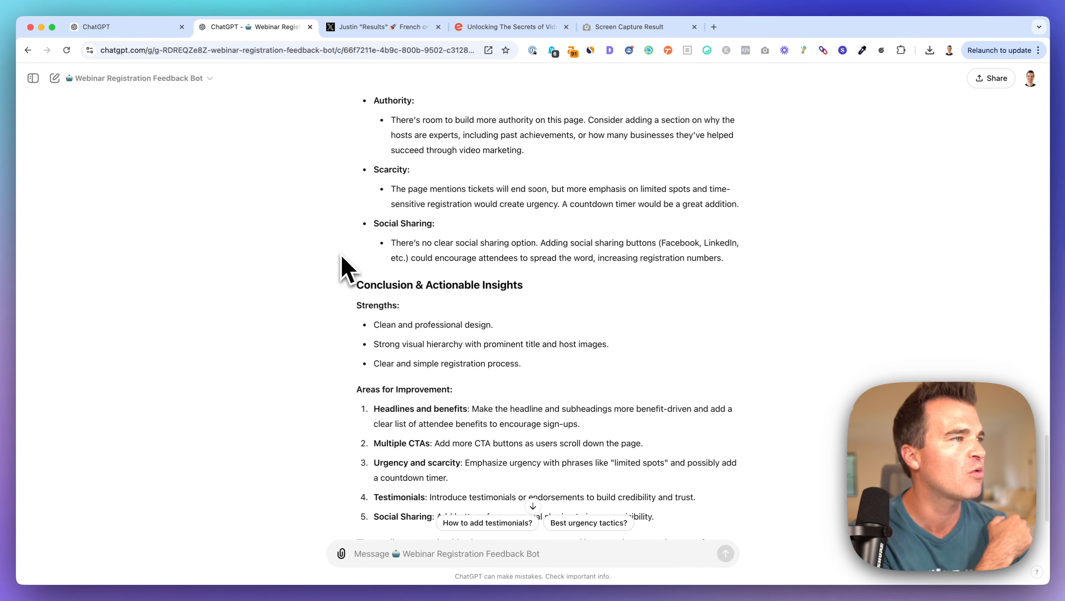
{"action": "scroll", "coordinate": [347, 271], "scroll_direction": "down", "scroll_amount": 3}
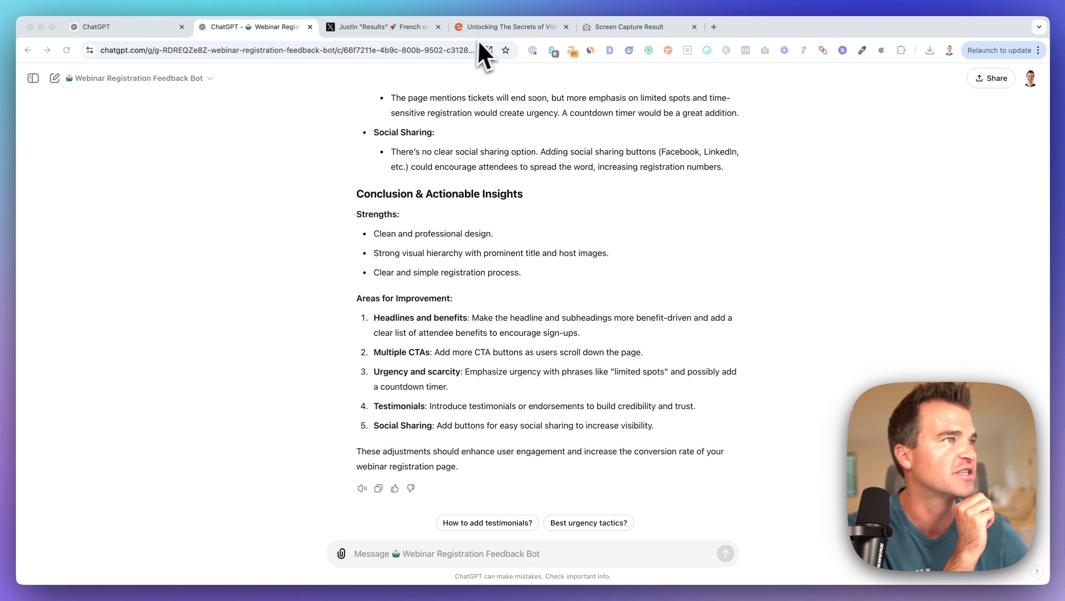
{"action": "scroll", "coordinate": [406, 273], "scroll_direction": "up", "scroll_amount": 3}
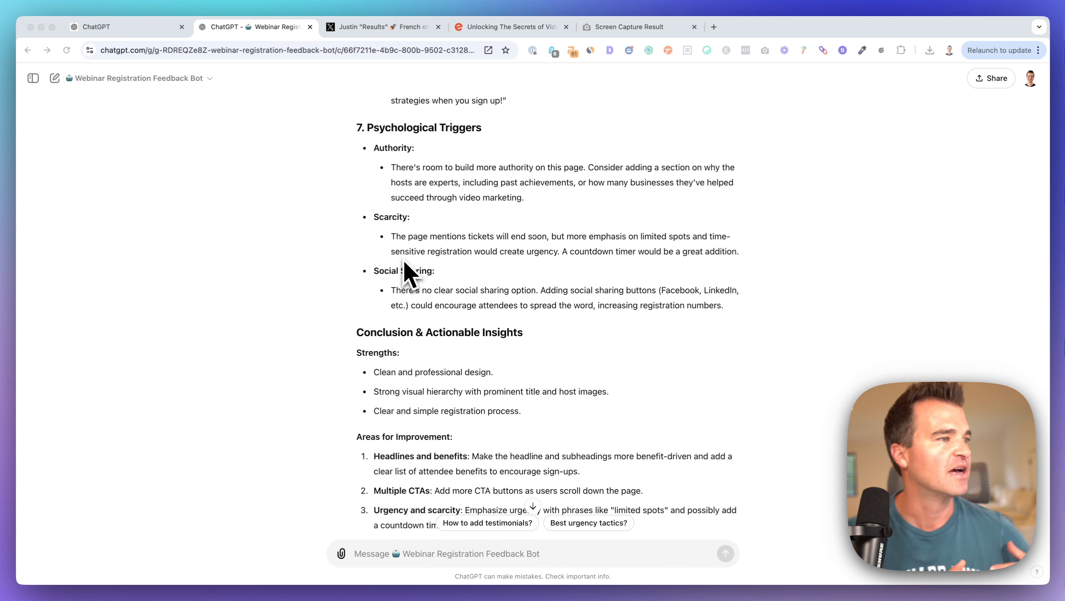
{"action": "scroll", "coordinate": [406, 294], "scroll_direction": "down", "scroll_amount": 3}
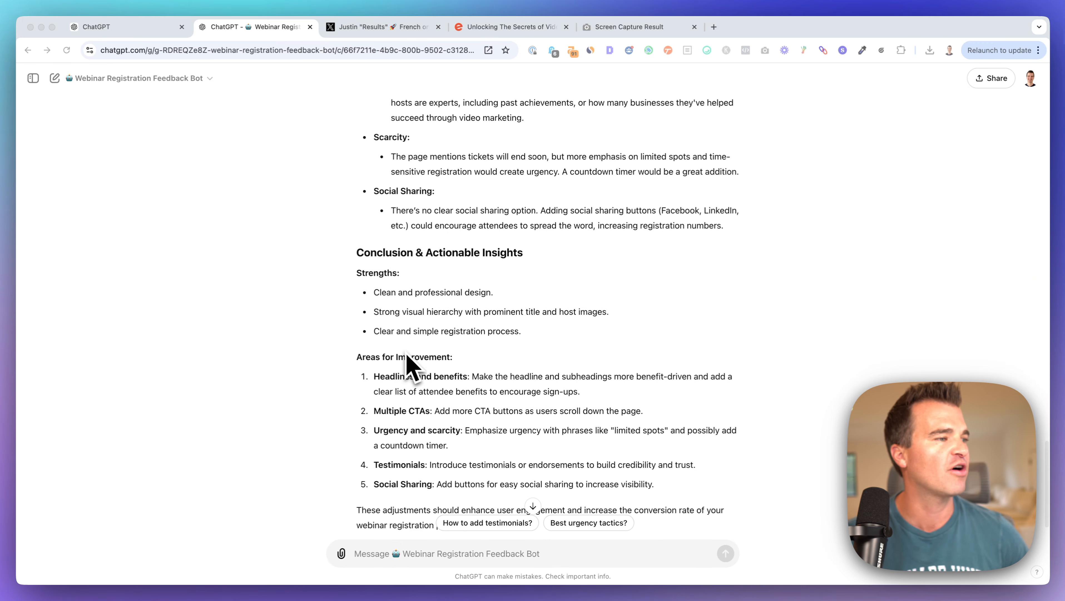
{"action": "left_click_drag", "start_coordinate": [786, 310], "coordinate": [207, 289]}
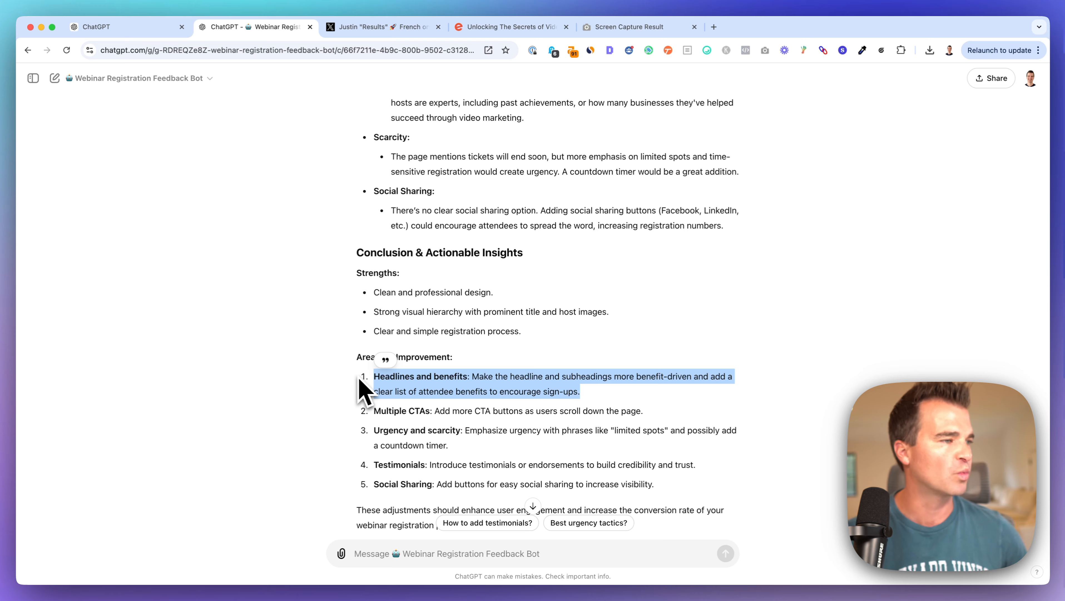
{"action": "scroll", "coordinate": [359, 380], "scroll_direction": "up", "scroll_amount": 15}
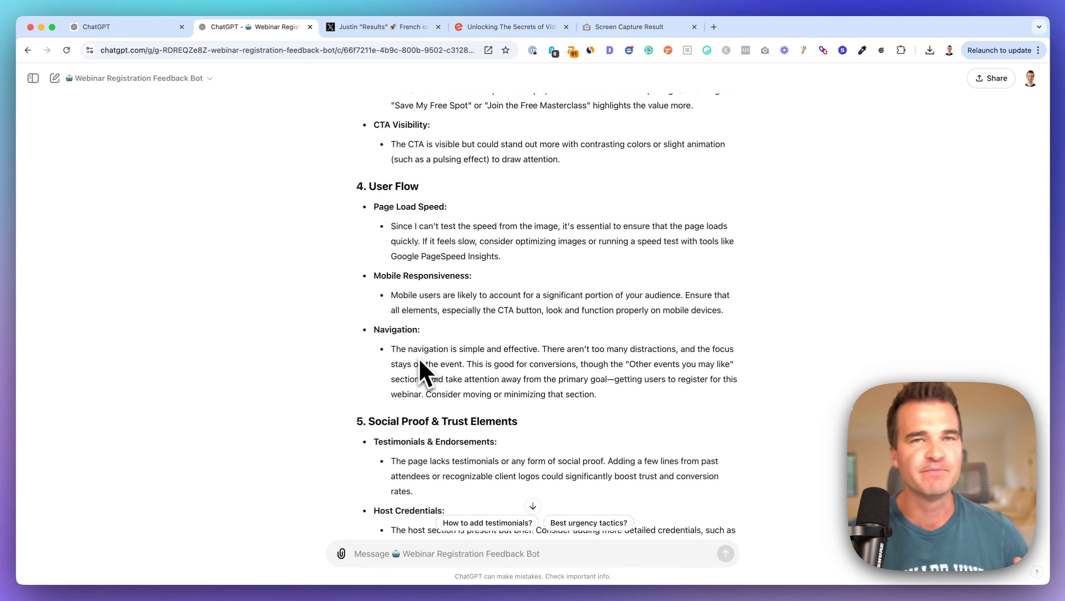